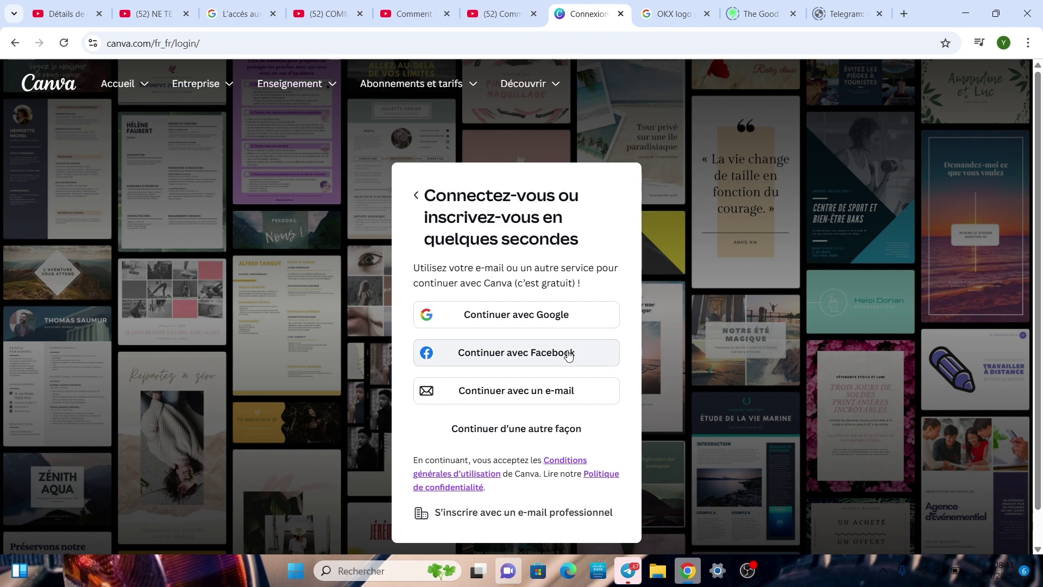
- Sign in to Canva with the second listed Google account and agree to continue
click(541, 324)
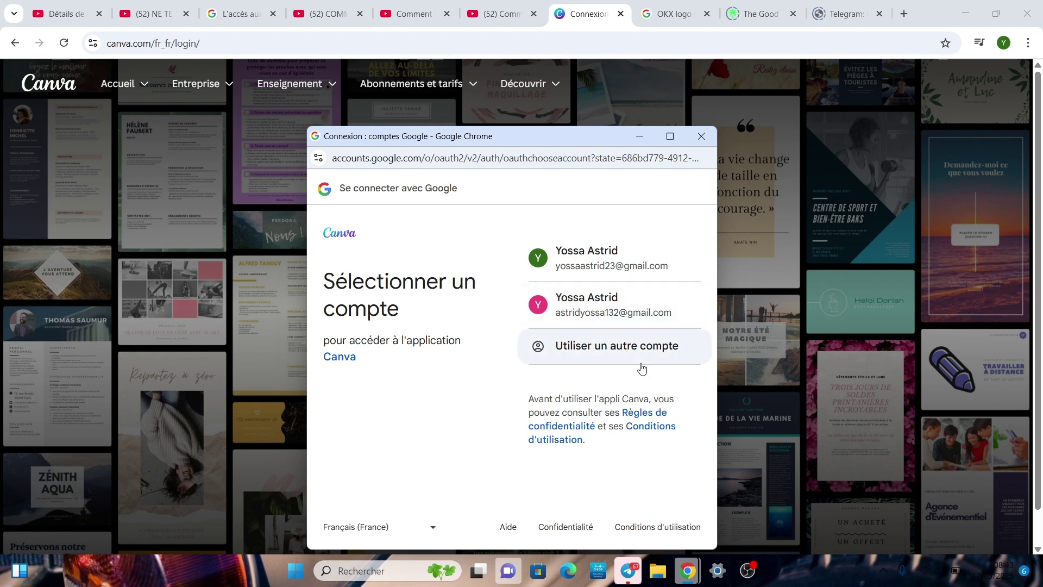
click(605, 311)
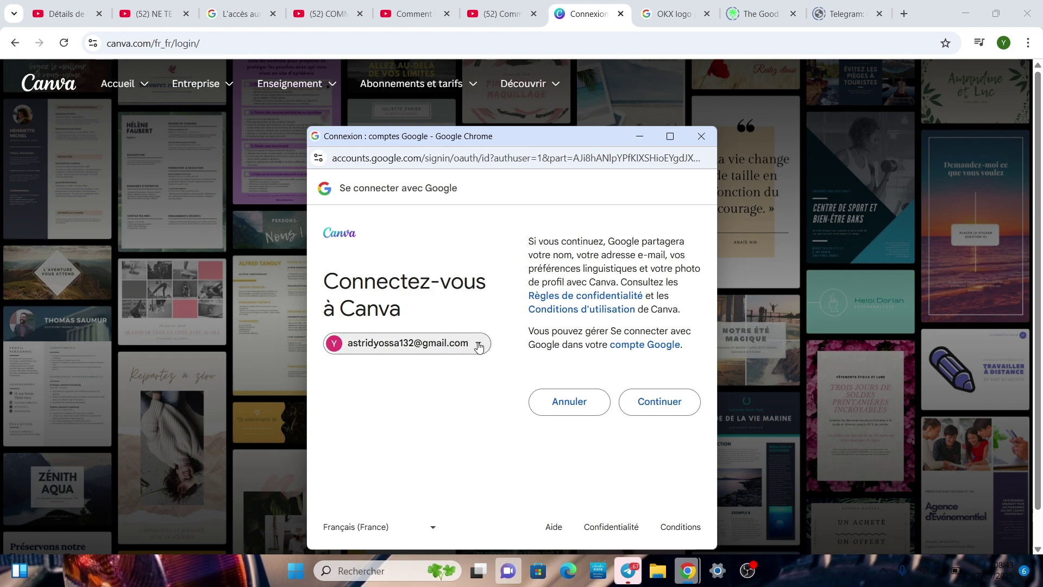
click(673, 412)
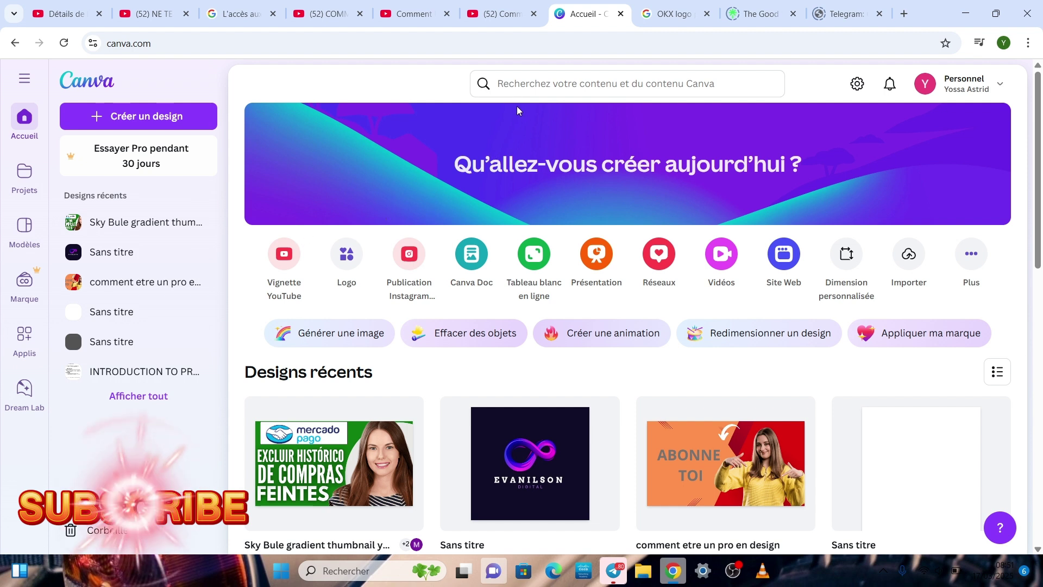
- Look at the search suggestions and browse the Canva Docs templates among the full range of design types
click(532, 86)
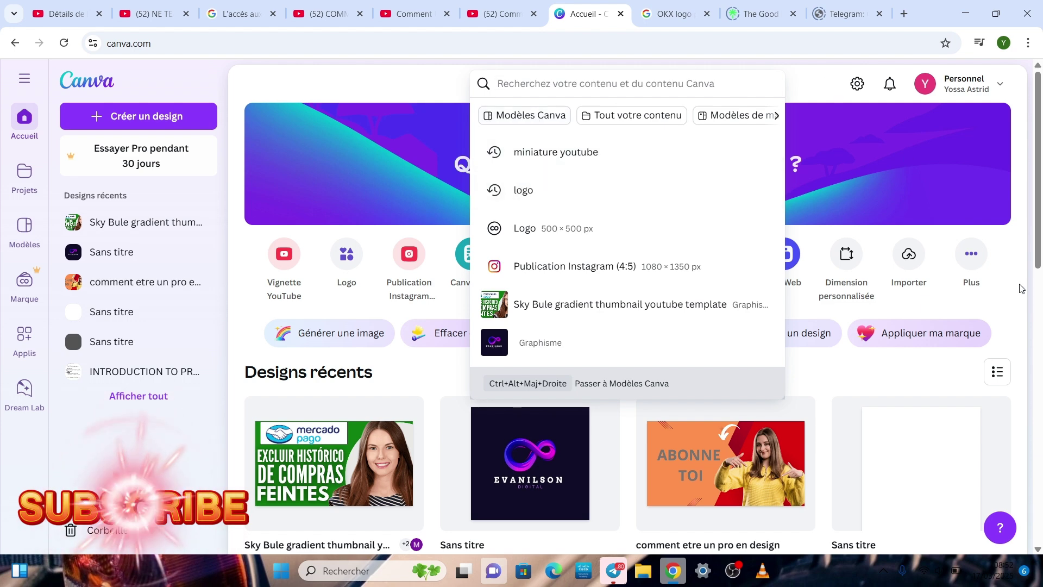
click(972, 266)
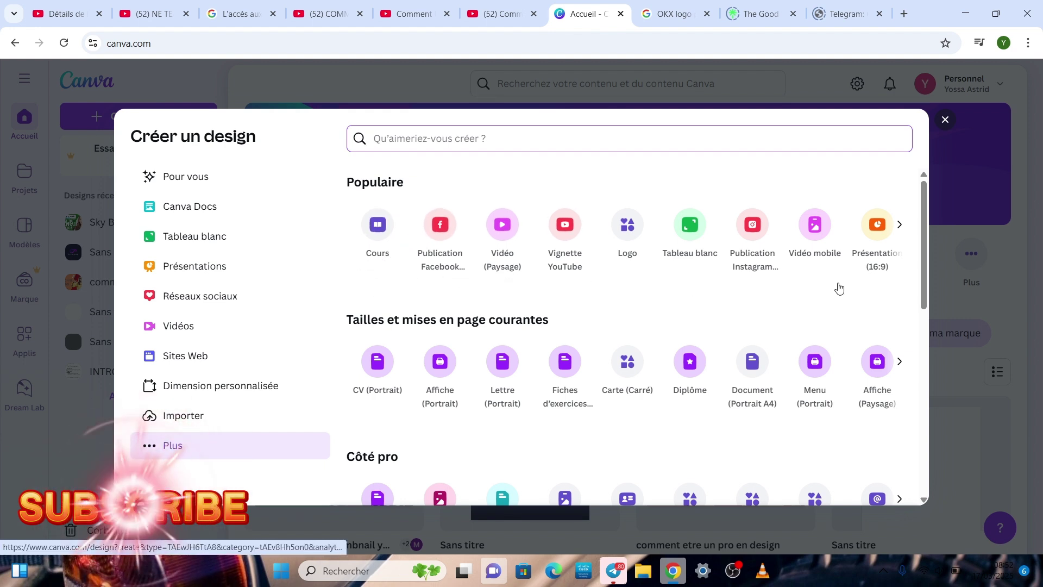
click(162, 206)
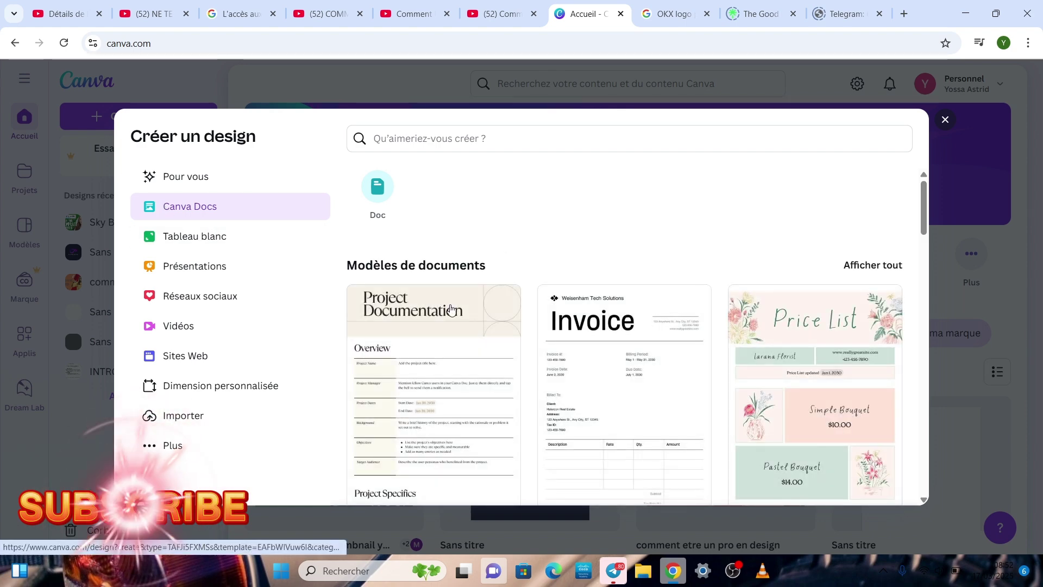
scroll(461, 307, down, 4)
scroll(465, 315, up, 4)
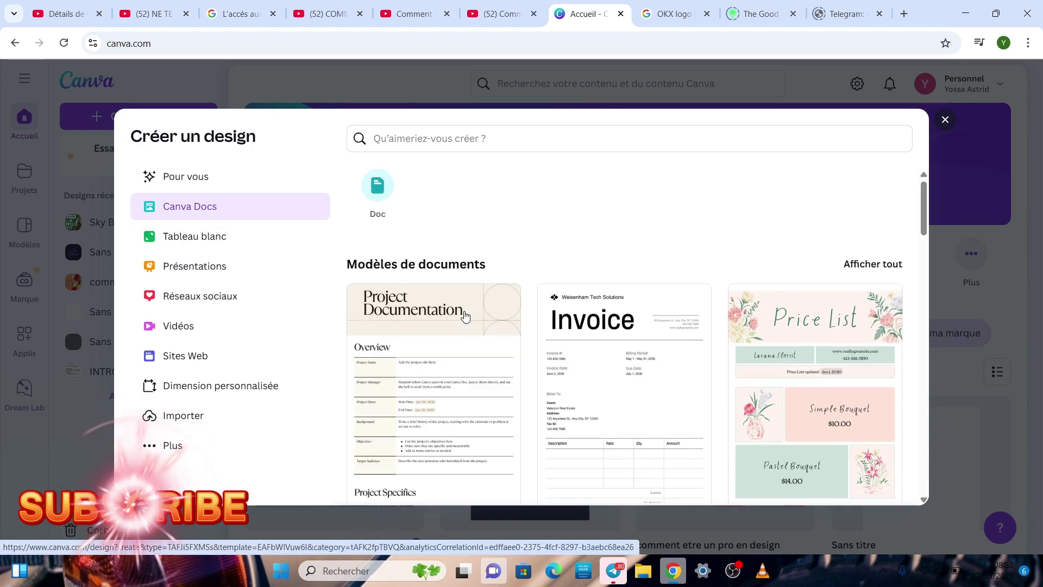
scroll(465, 316, down, 2)
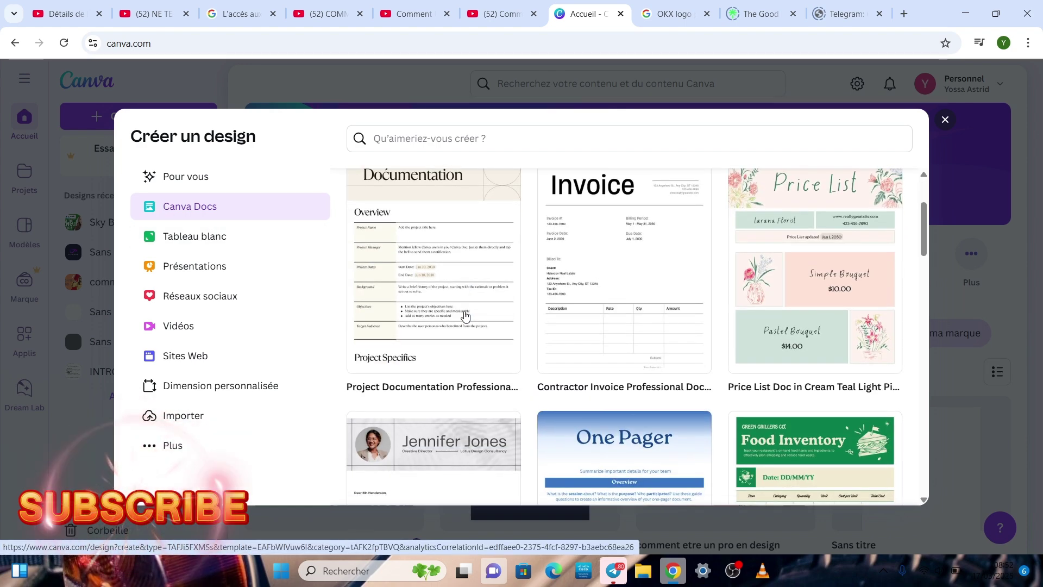
- Browse the Tableau blanc and Présentations templates and close the design creation window
click(202, 241)
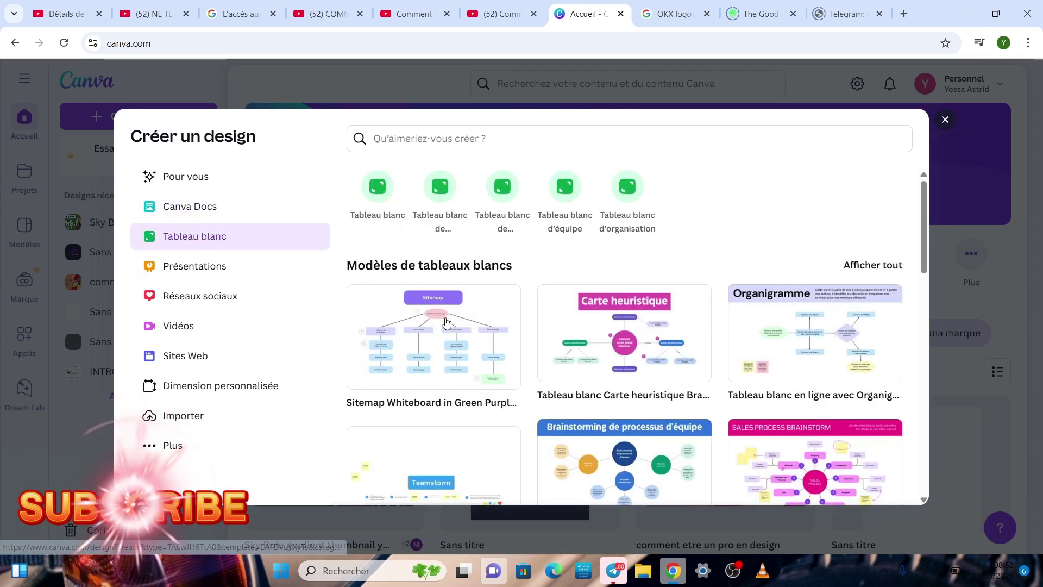
scroll(522, 345, down, 2)
scroll(525, 345, down, 1)
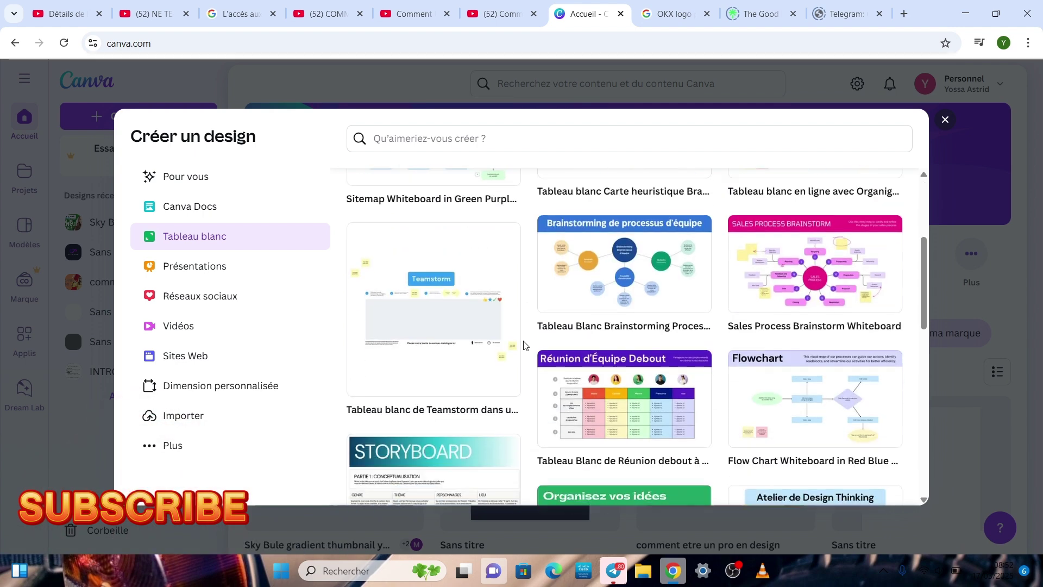
scroll(525, 346, down, 3)
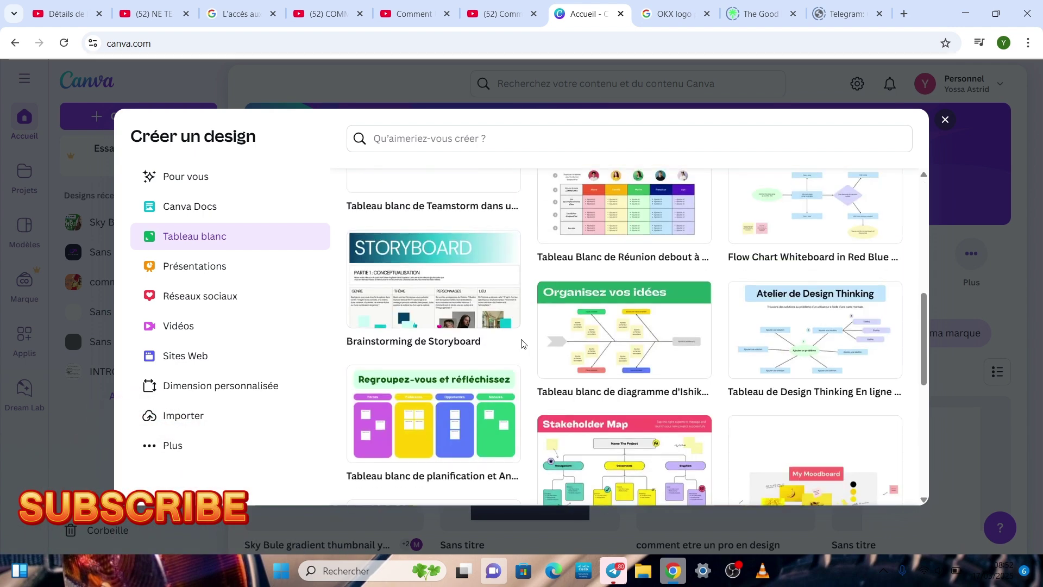
click(182, 270)
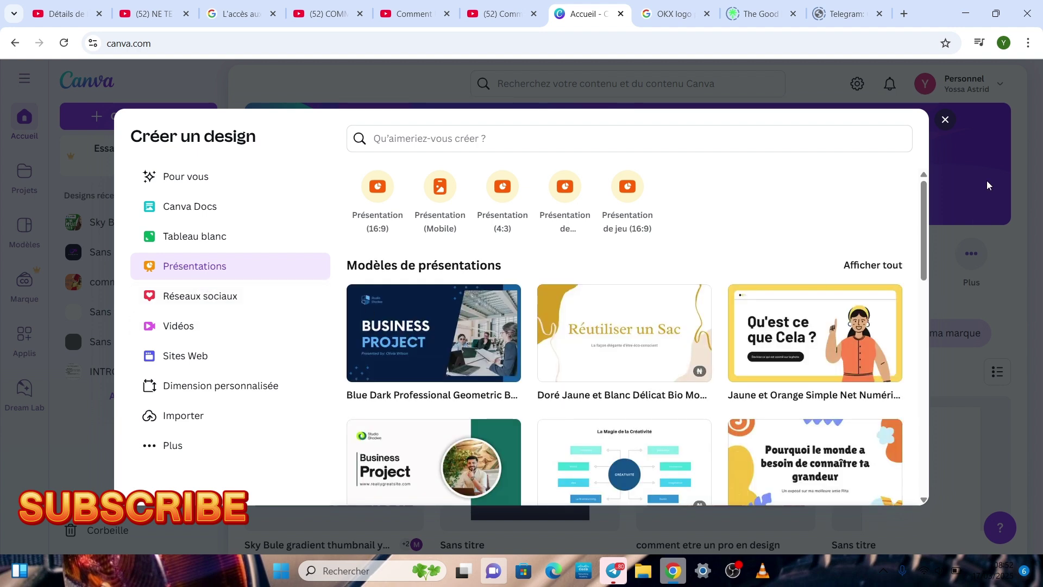
click(945, 120)
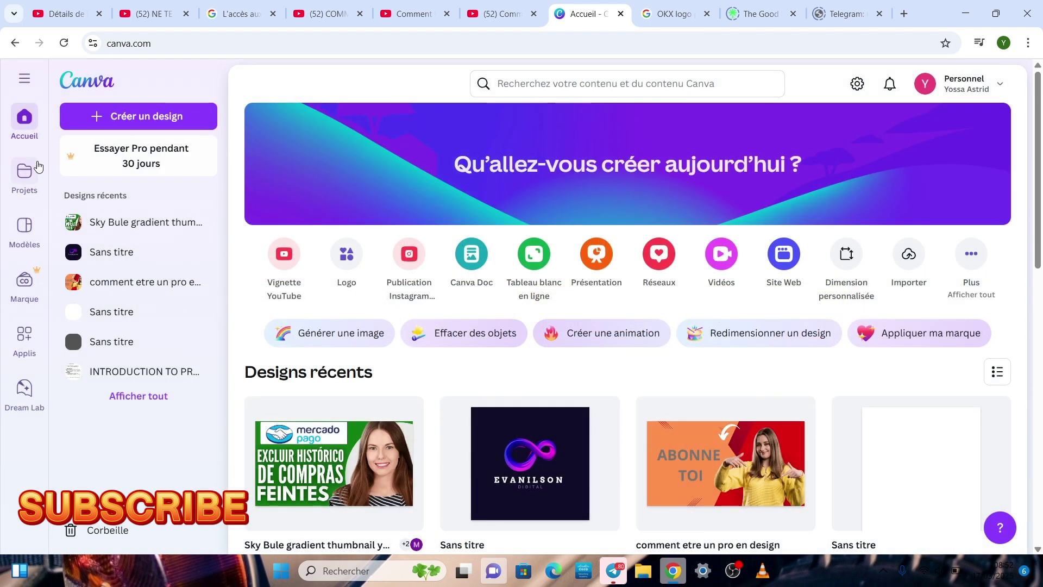
- Open the Projets page and show all project items
click(32, 172)
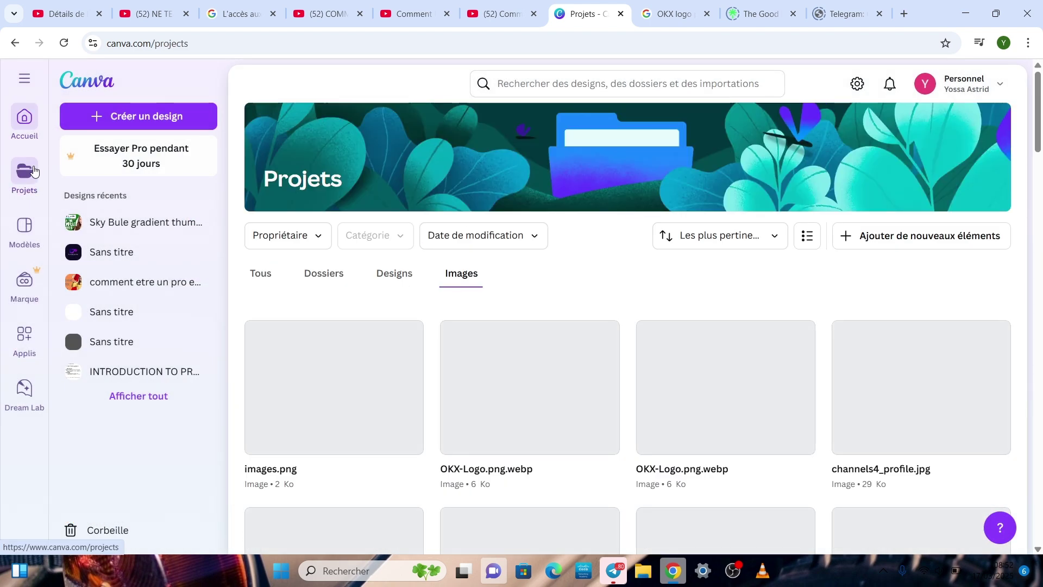
click(266, 273)
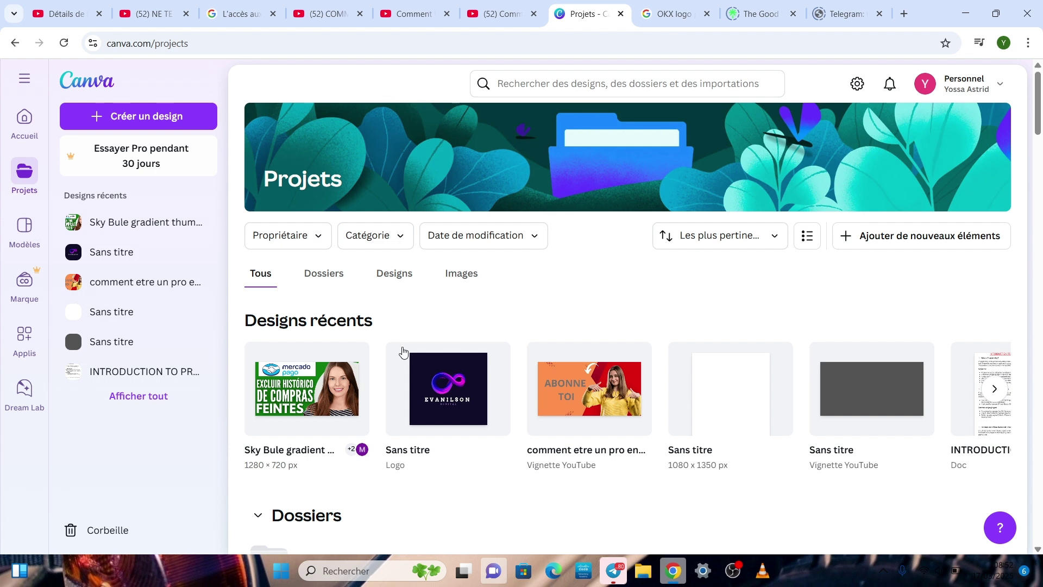
mouse_move(403, 354)
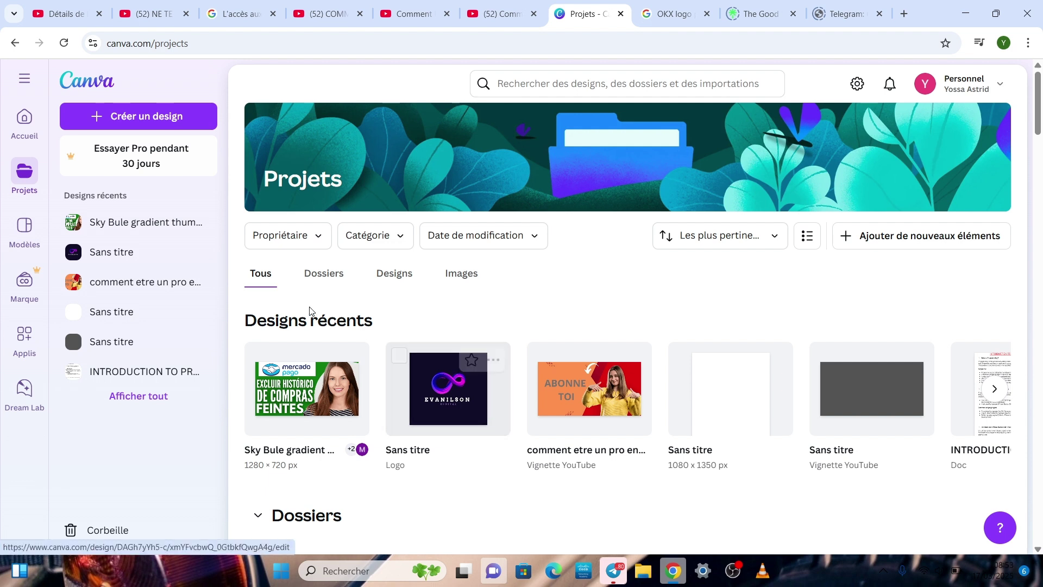
- Within the project folders, show the options for adding new elements and switch the display to list view
click(323, 279)
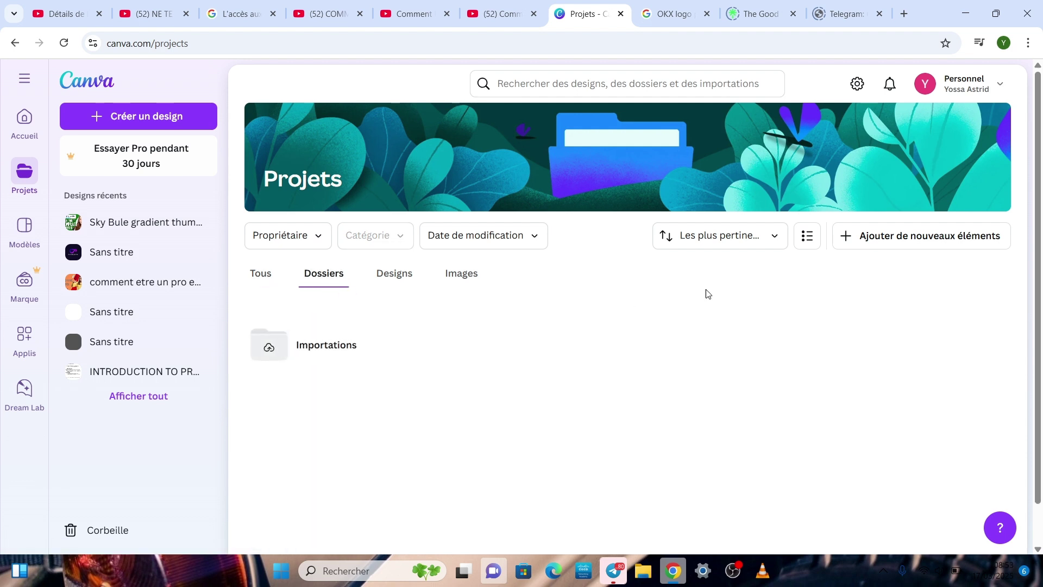
click(901, 245)
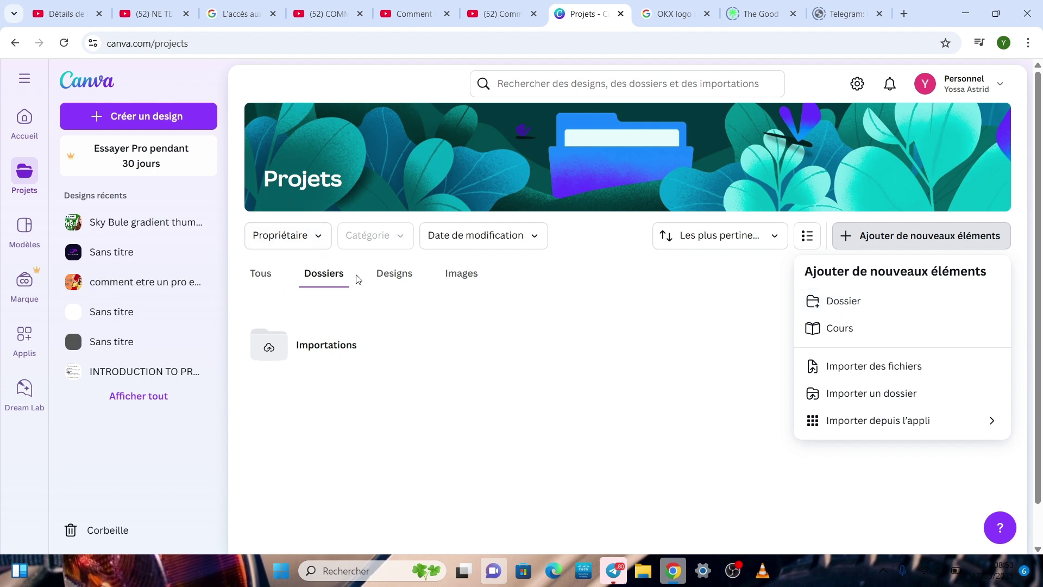
click(807, 237)
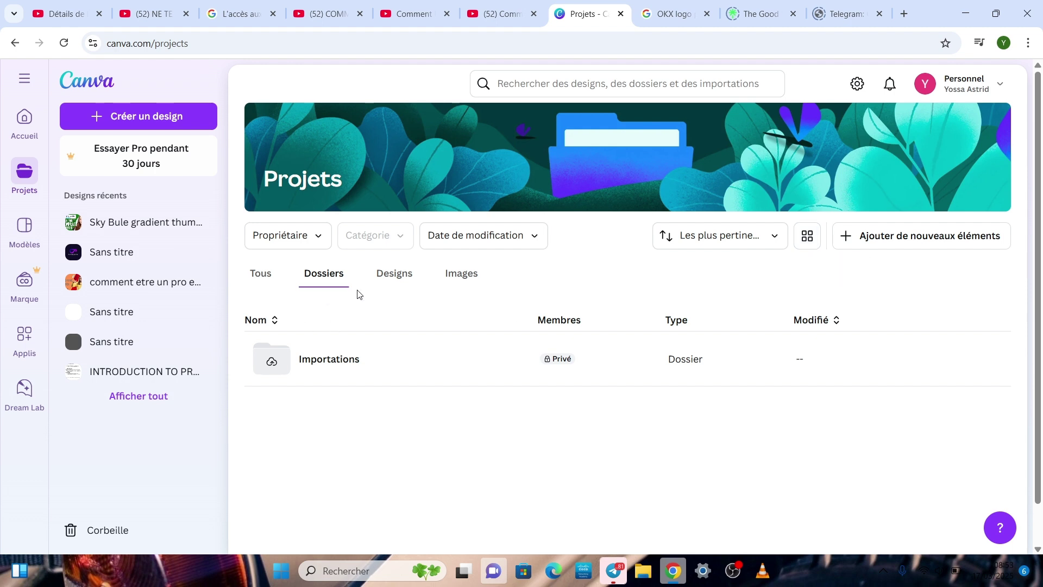
- Examine the list of saved designs in the projects, including their members, types and modification dates
click(407, 285)
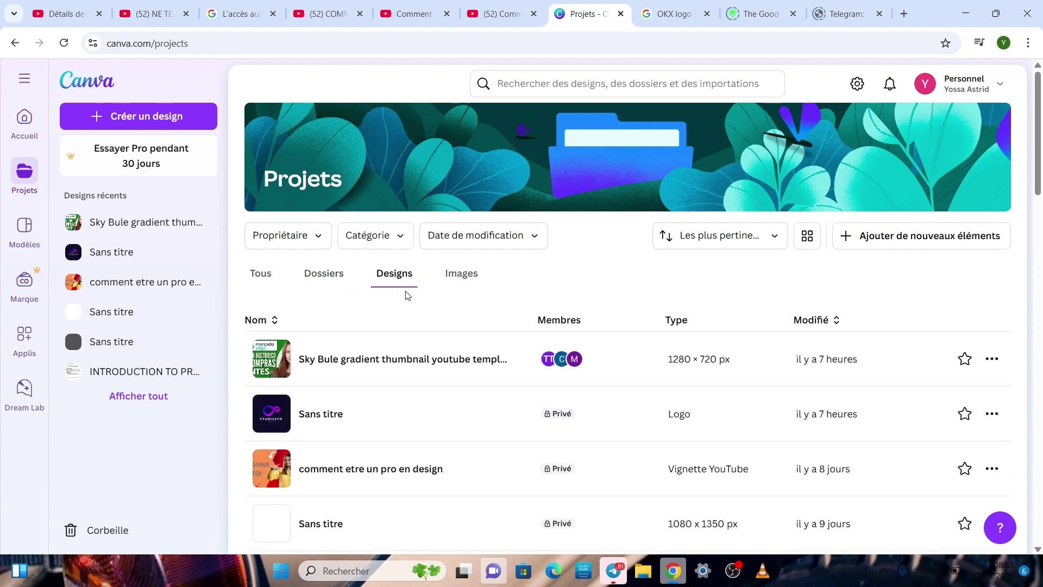
scroll(403, 338, down, 1)
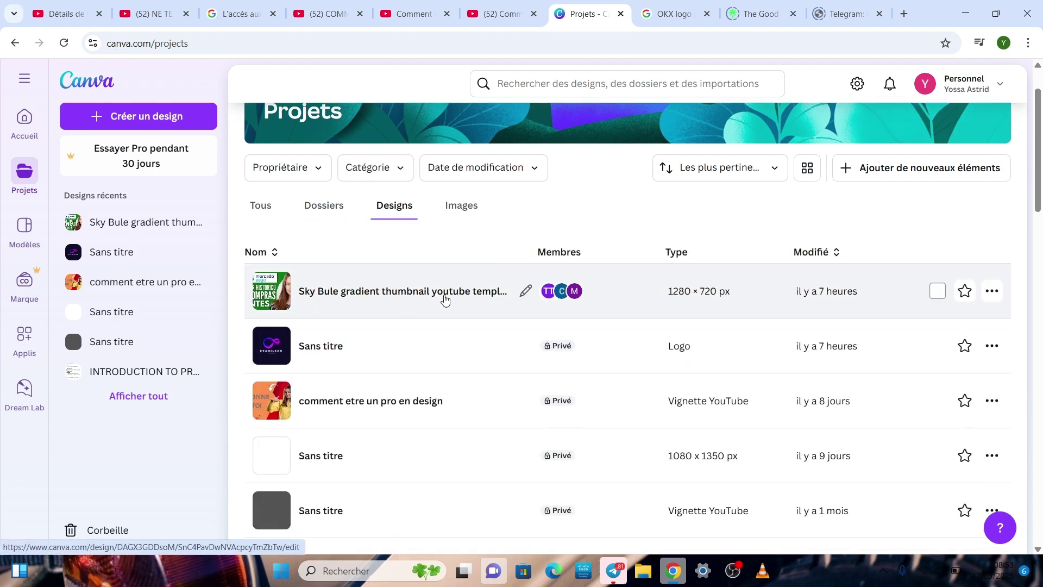
scroll(472, 428, down, 3)
scroll(473, 429, down, 1)
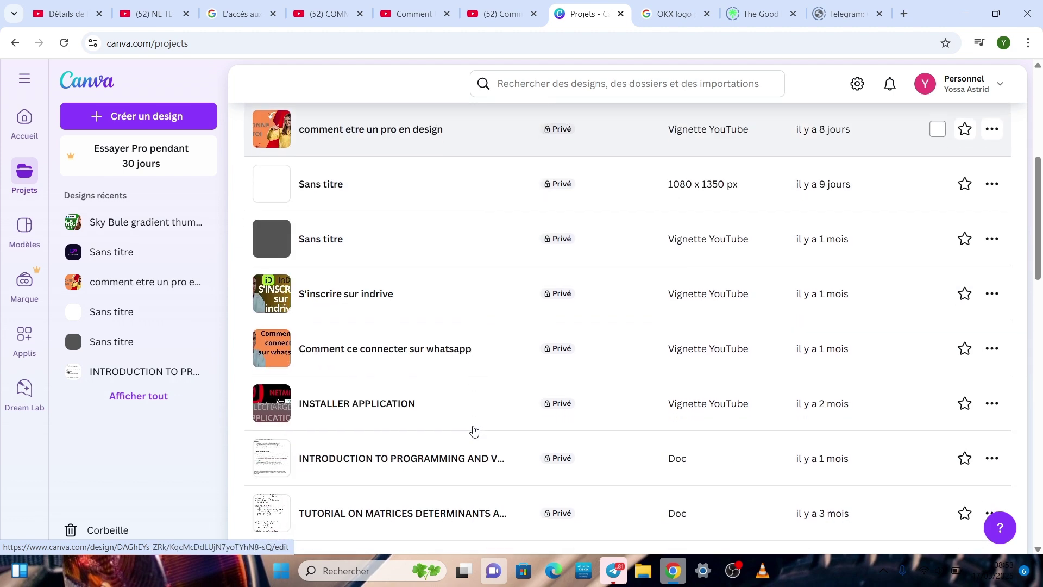
scroll(475, 429, down, 2)
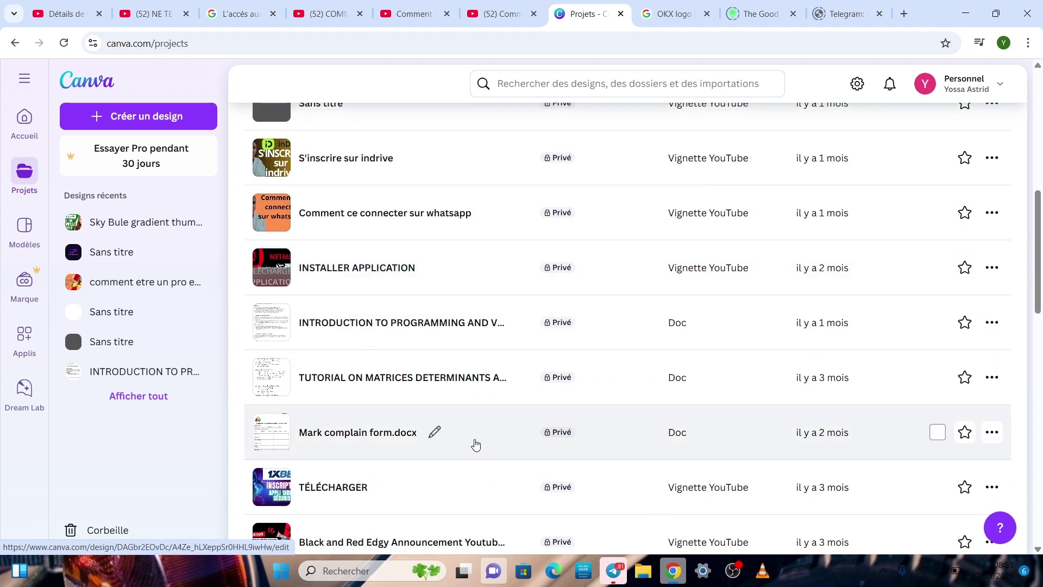
scroll(519, 436, down, 3)
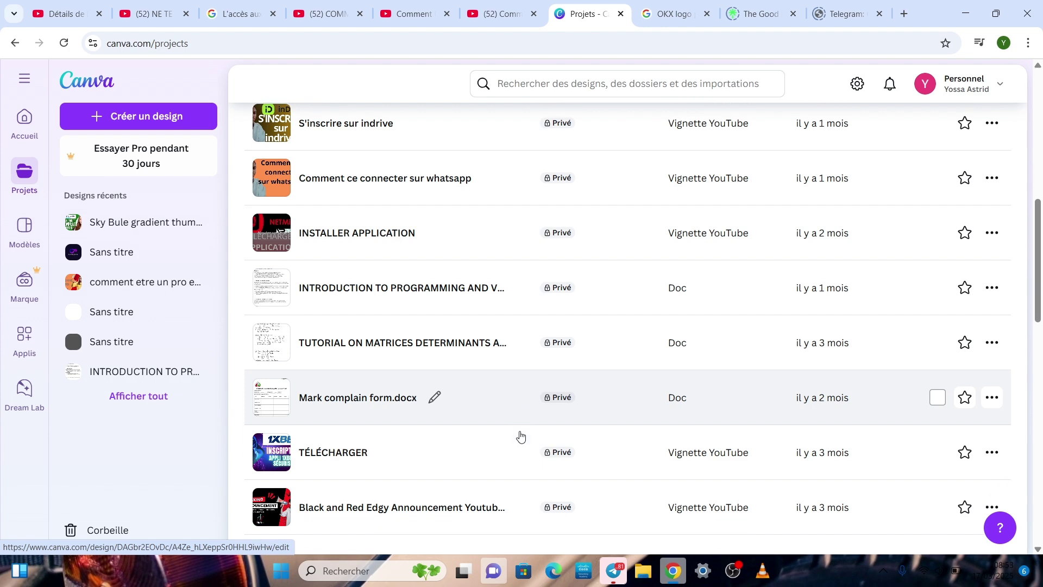
scroll(520, 435, up, 10)
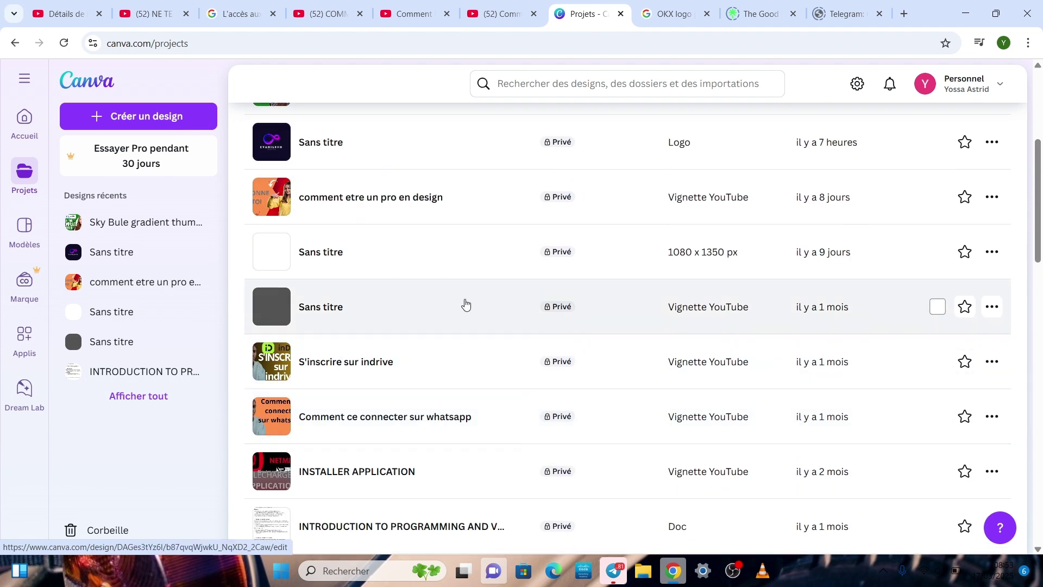
- Examine the list of uploaded images in the projects
click(456, 284)
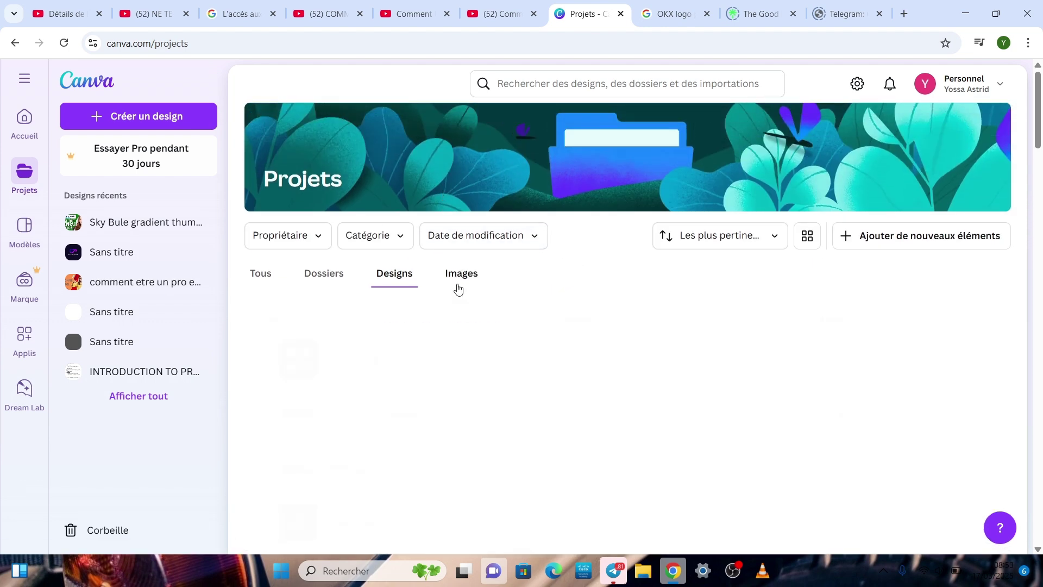
scroll(331, 359, down, 2)
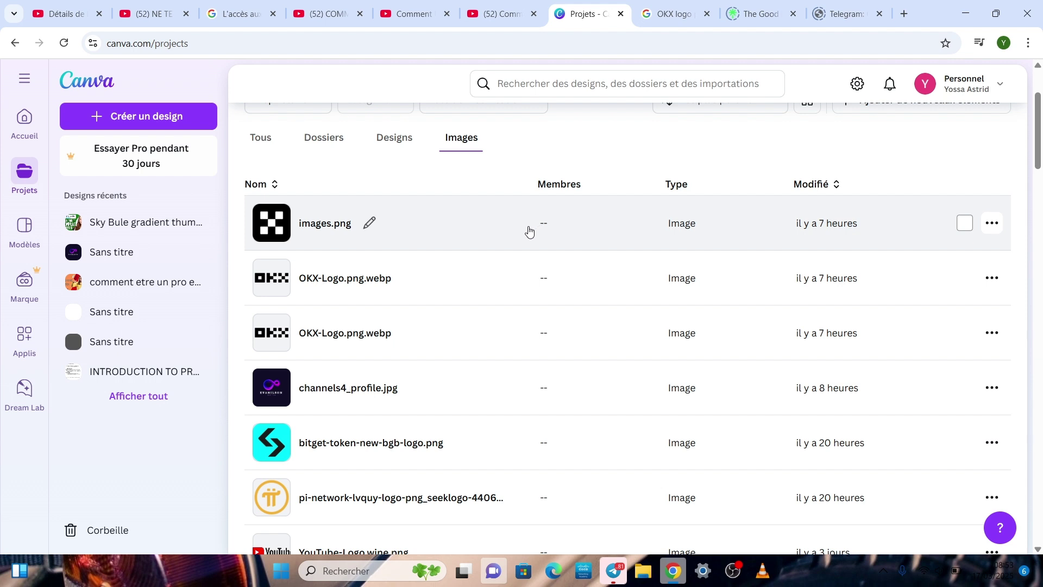
scroll(405, 422, down, 3)
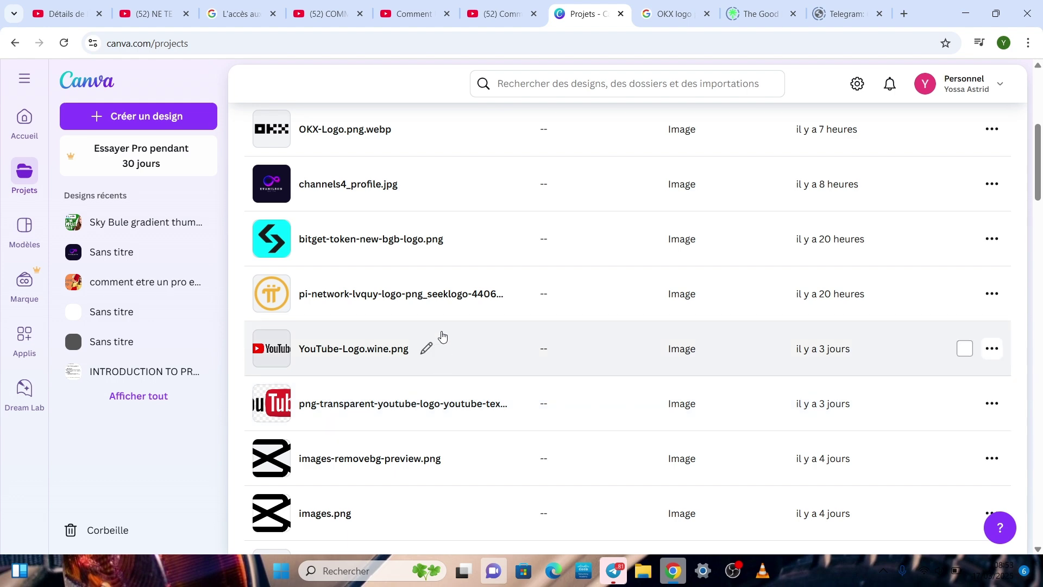
scroll(426, 315, up, 4)
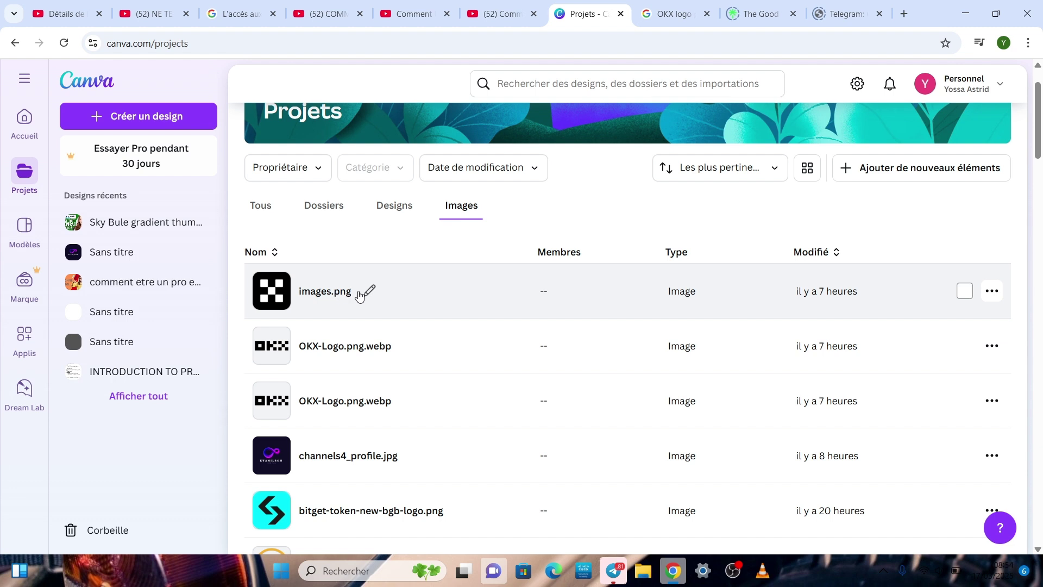
scroll(353, 294, down, 1)
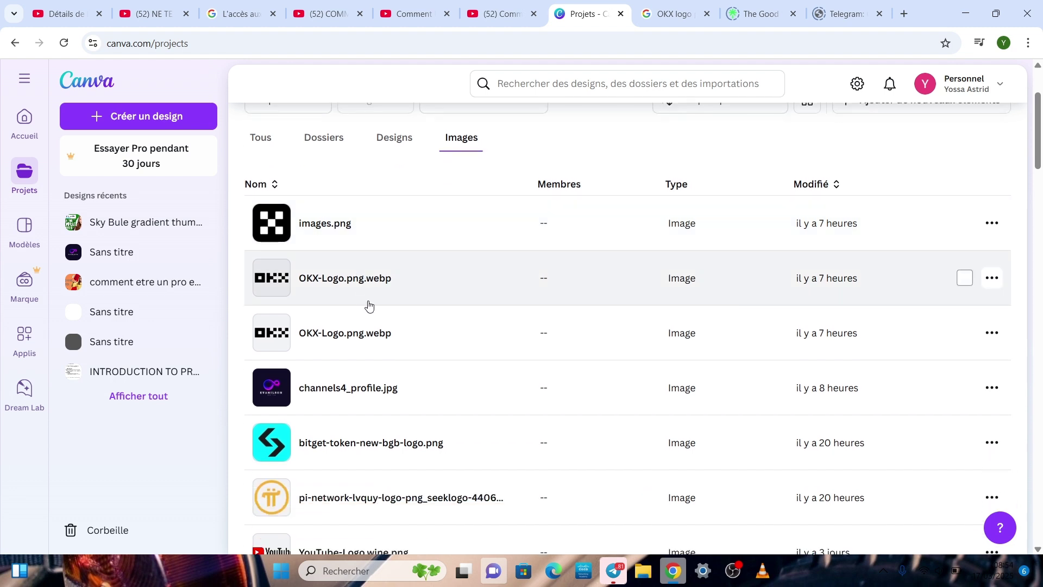
scroll(368, 305, down, 3)
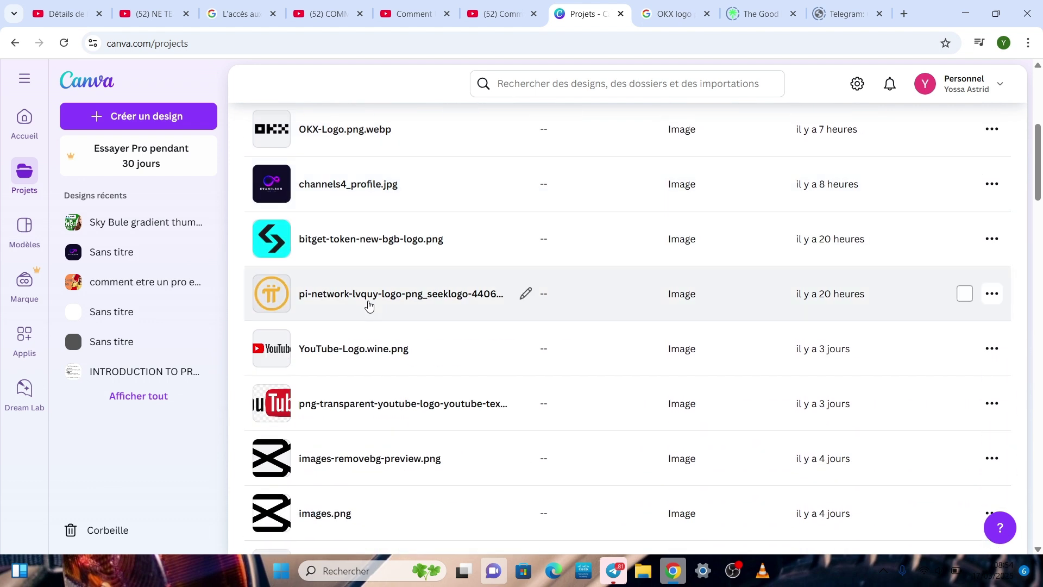
scroll(369, 306, down, 2)
scroll(369, 306, down, 2)
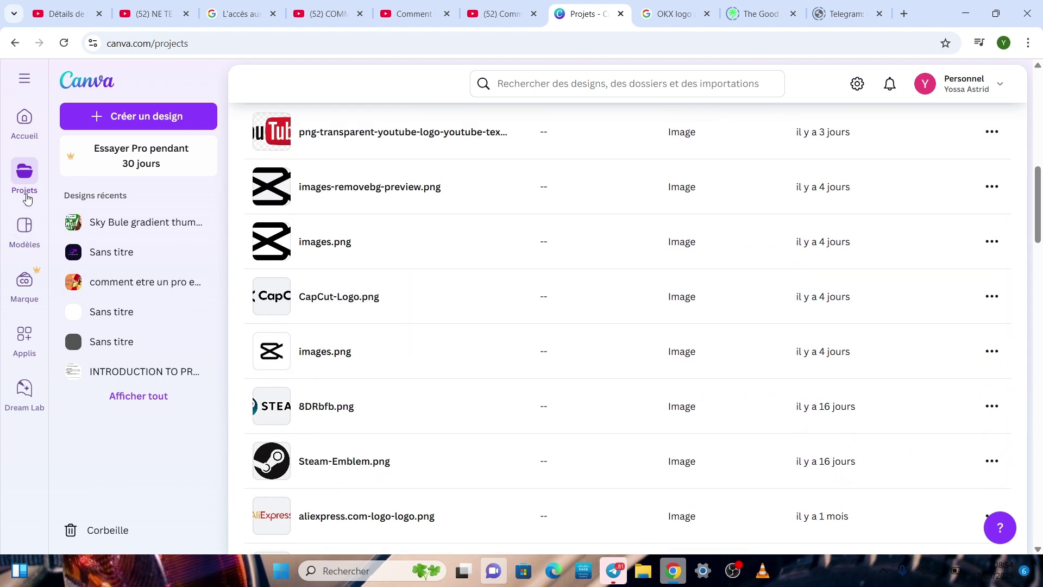
- Open the Modèles page and browse further template categories under Parcourir par catégorie
click(32, 229)
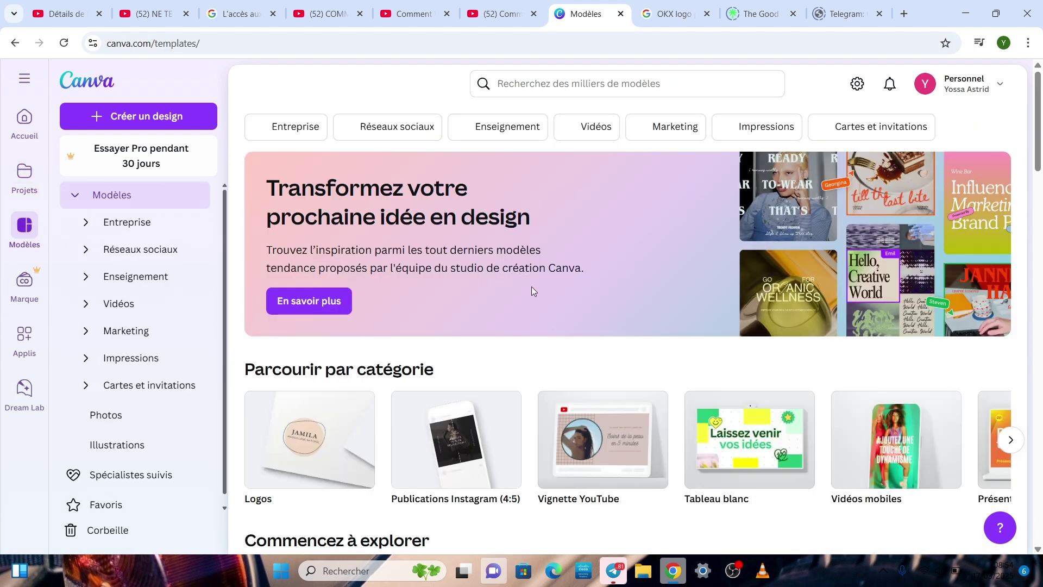
scroll(531, 287, down, 1)
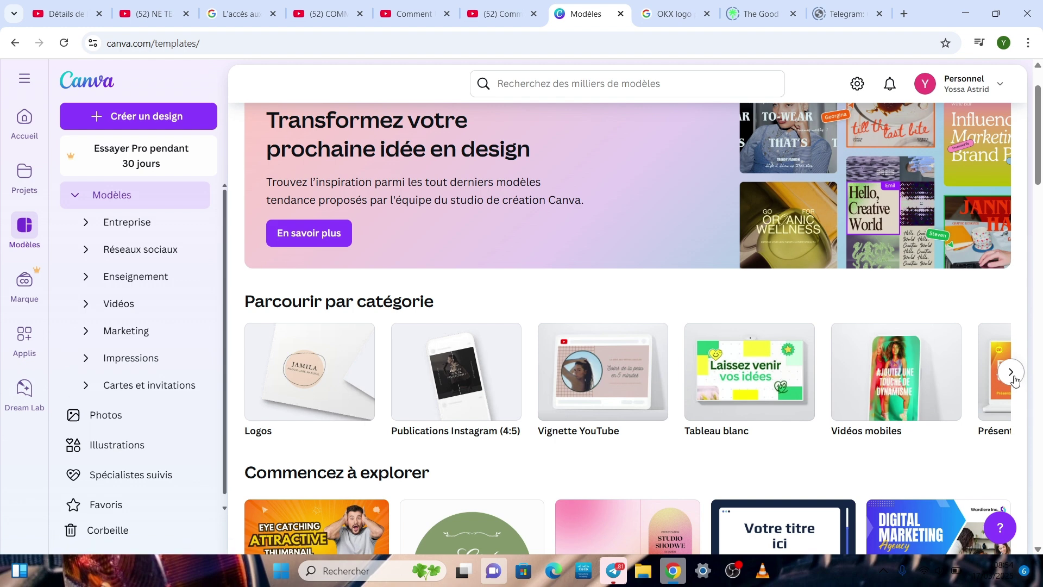
click(1011, 373)
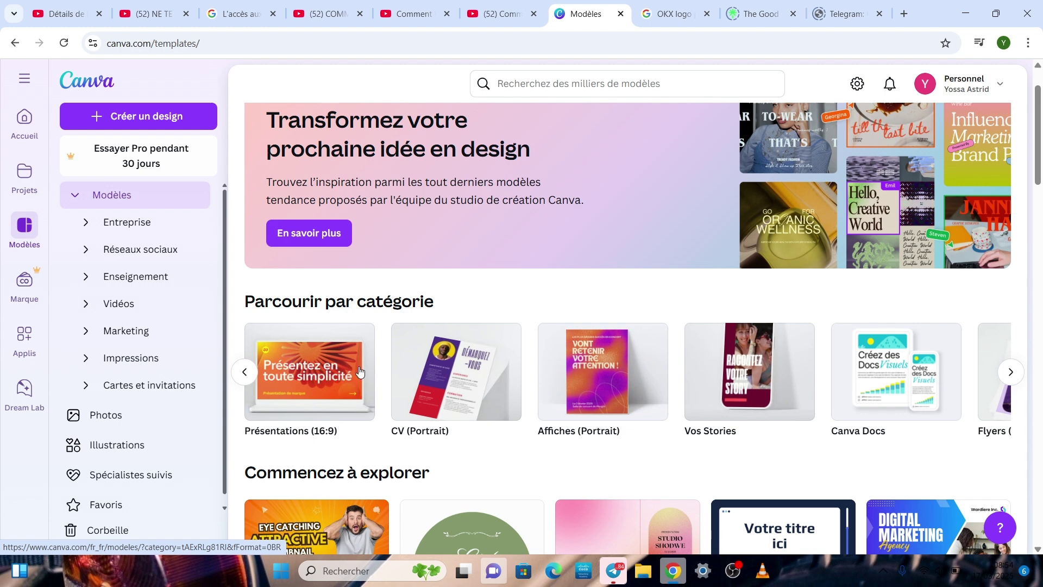
- Examine the mixed template suggestions under Commencez à explorer, such as thumbnails, presentations, posters, logos and CVs
scroll(360, 372, down, 4)
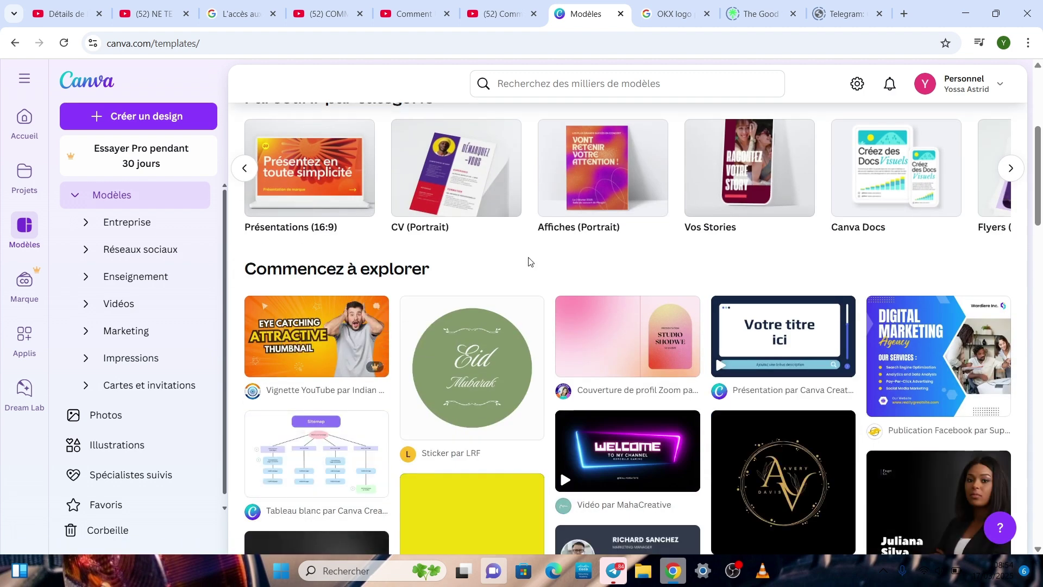
scroll(471, 293, down, 1)
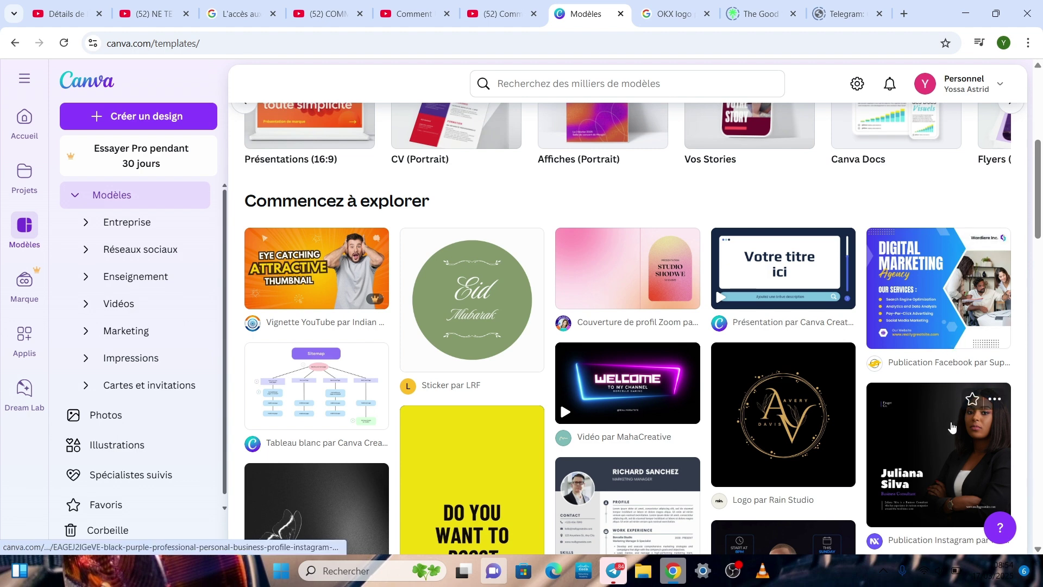
scroll(527, 382, down, 3)
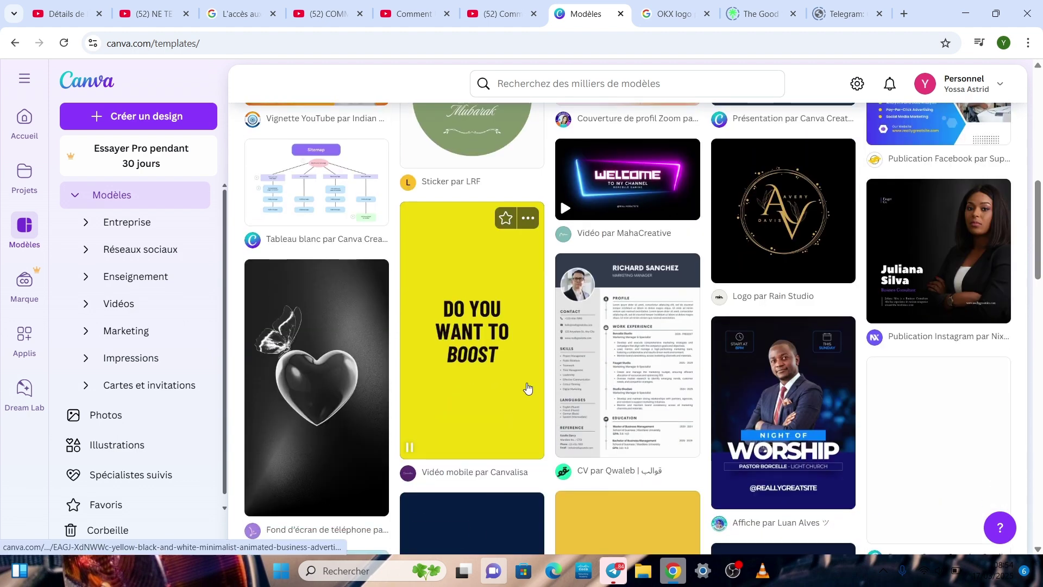
scroll(527, 387, down, 1)
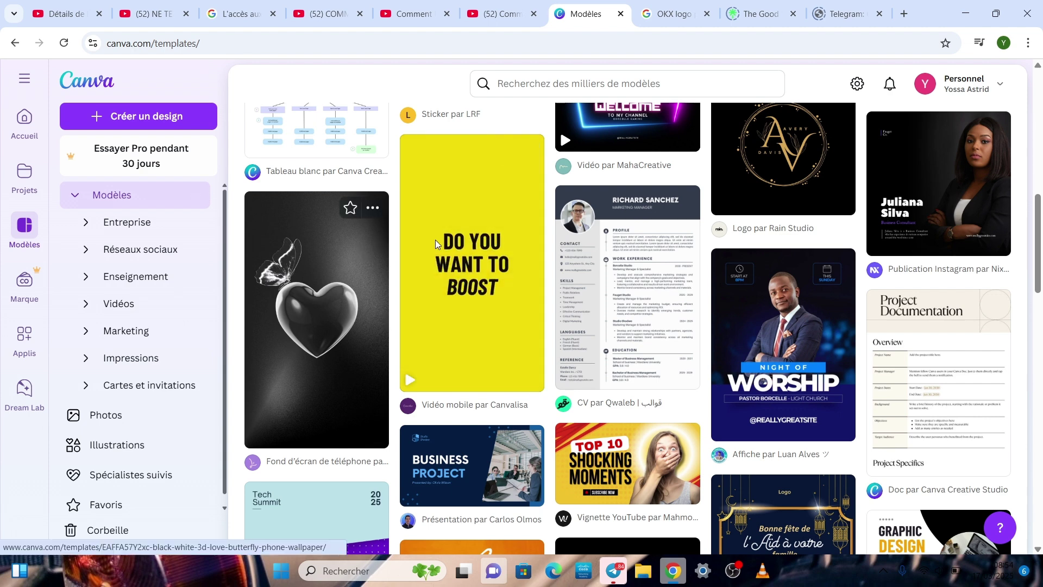
scroll(546, 271, up, 5)
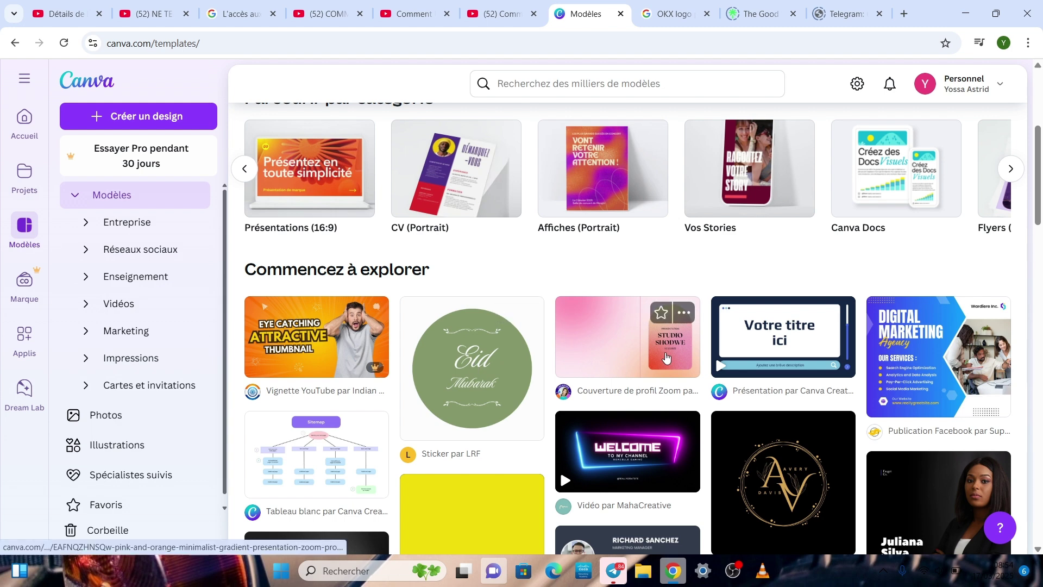
scroll(386, 196, down, 2)
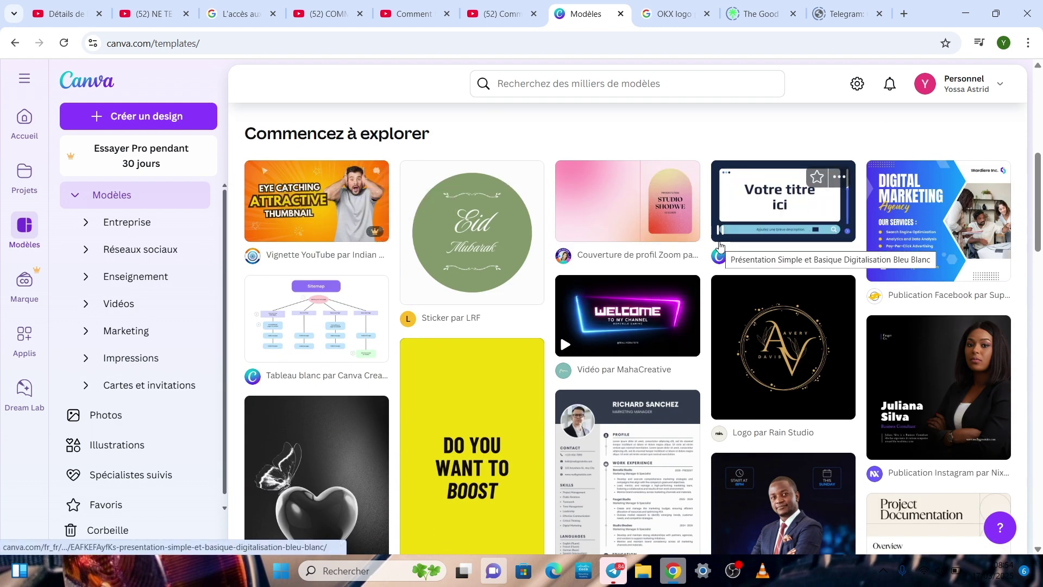
scroll(794, 214, down, 2)
scroll(794, 214, down, 9)
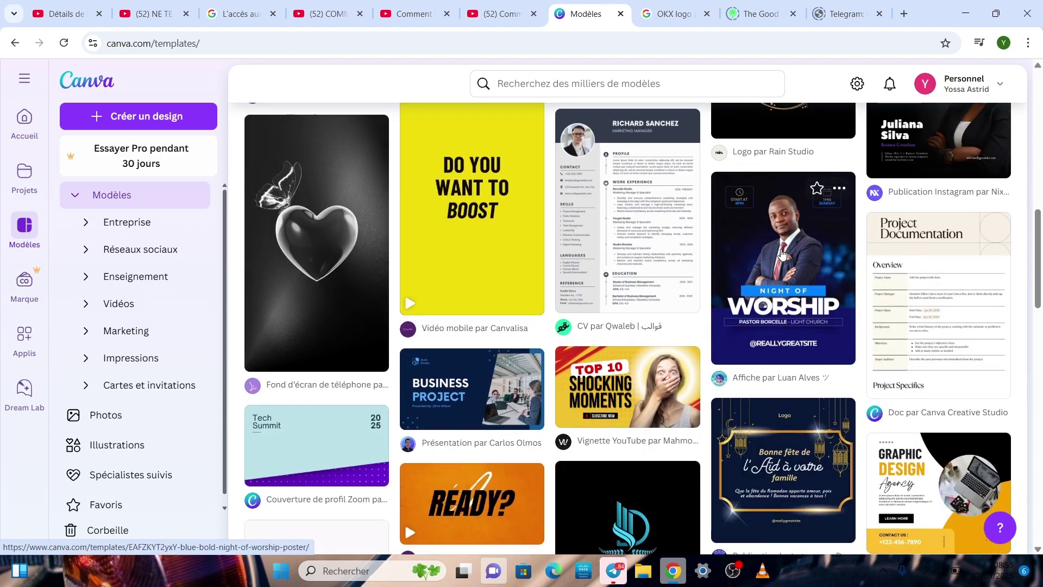
scroll(781, 254, down, 7)
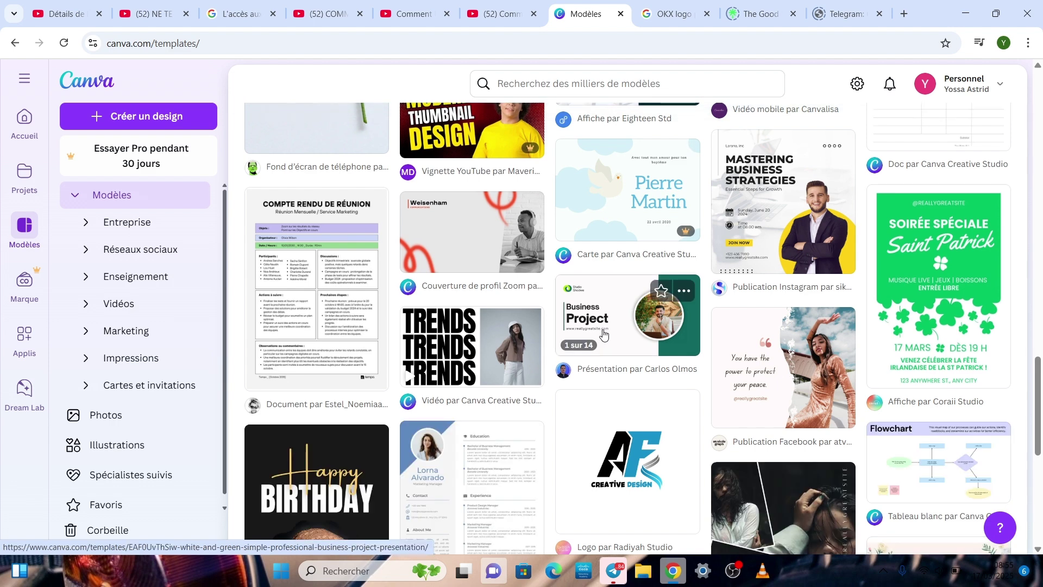
scroll(582, 352, down, 1)
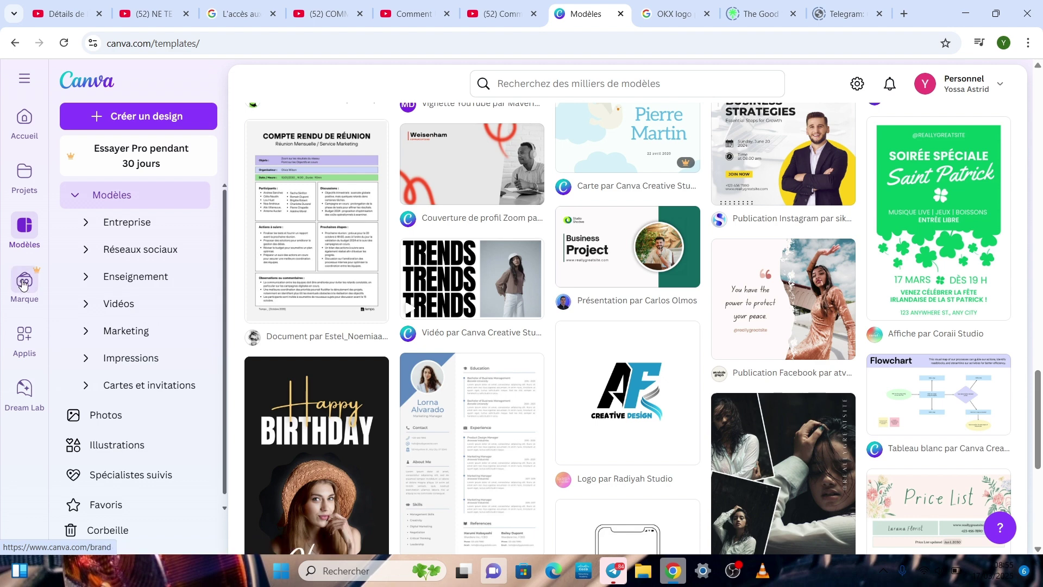
- Visit the Marque page and the Applis page
click(23, 284)
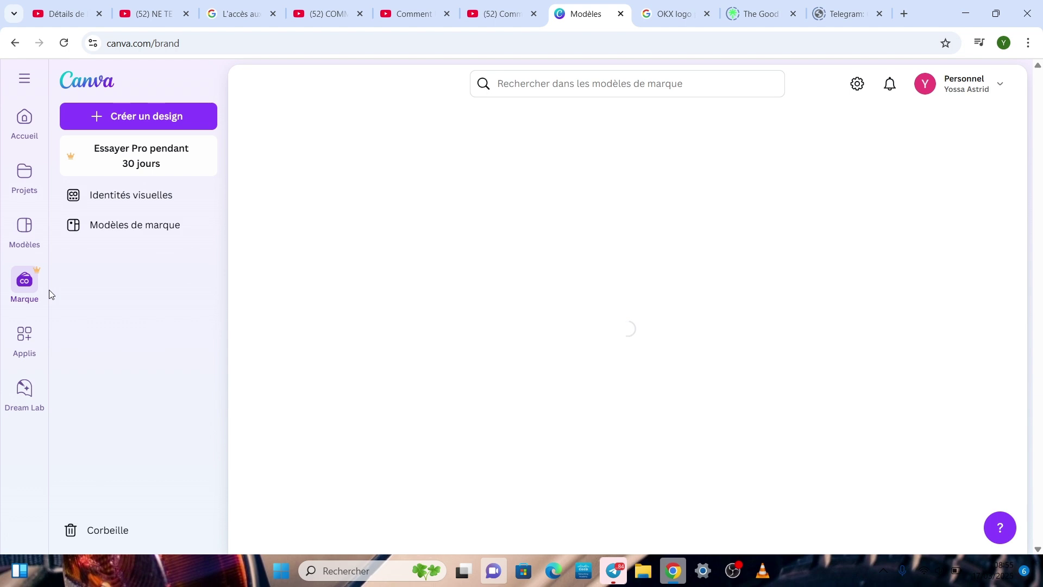
click(24, 339)
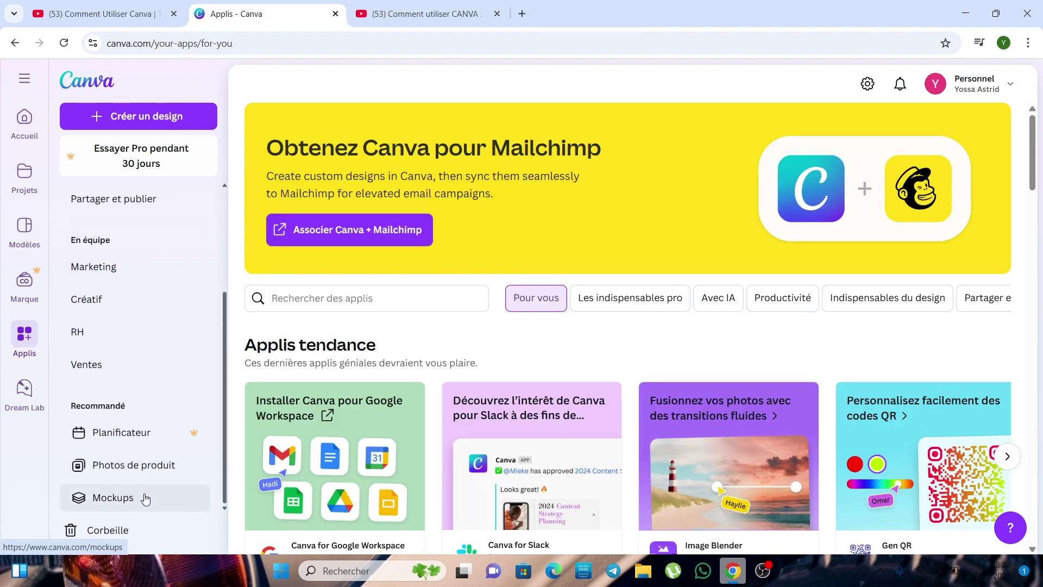
- Open the recommended Mockups app and browse its Technologie, Tendances and Nouveau mockups
click(149, 507)
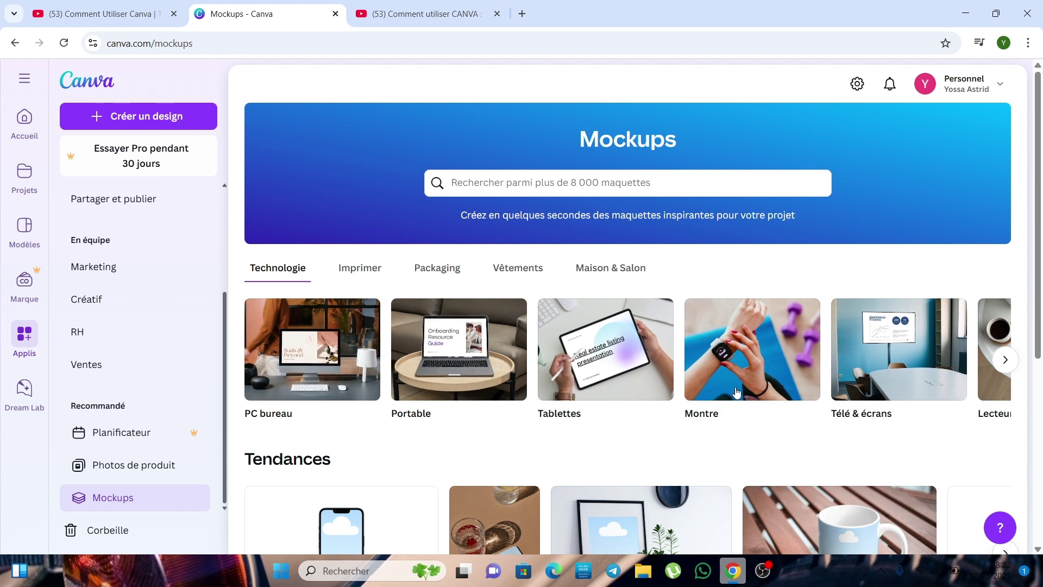
click(1005, 361)
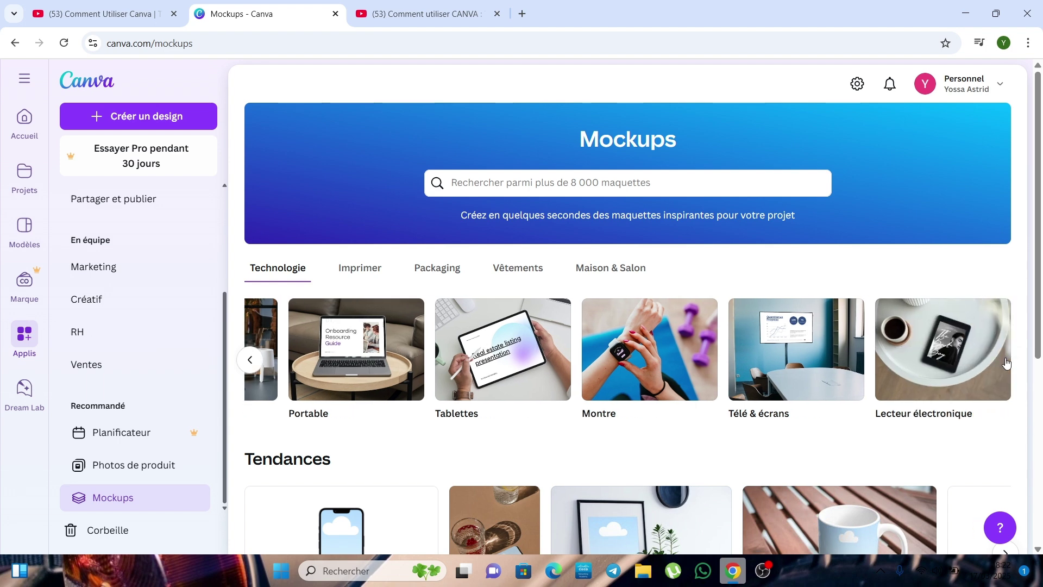
scroll(884, 373, down, 3)
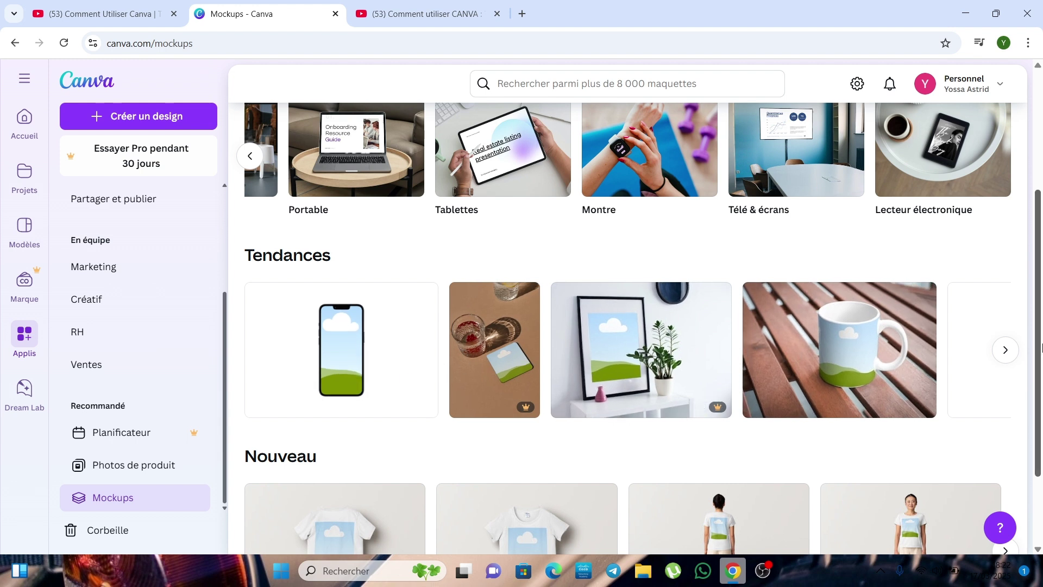
scroll(596, 368, down, 2)
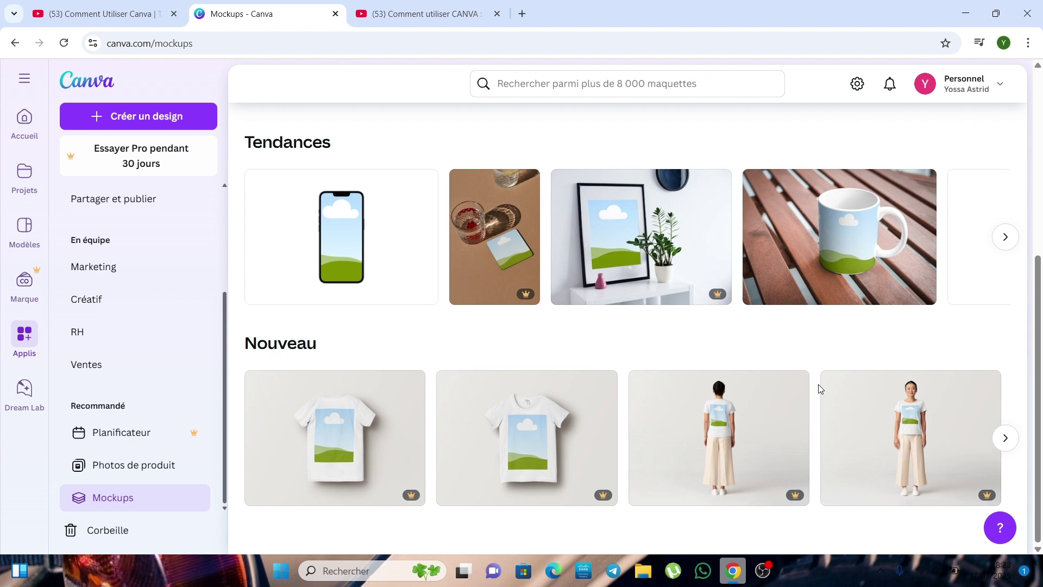
- Create a blank Vignette YouTube design from the home page and browse its suggested templates
click(22, 118)
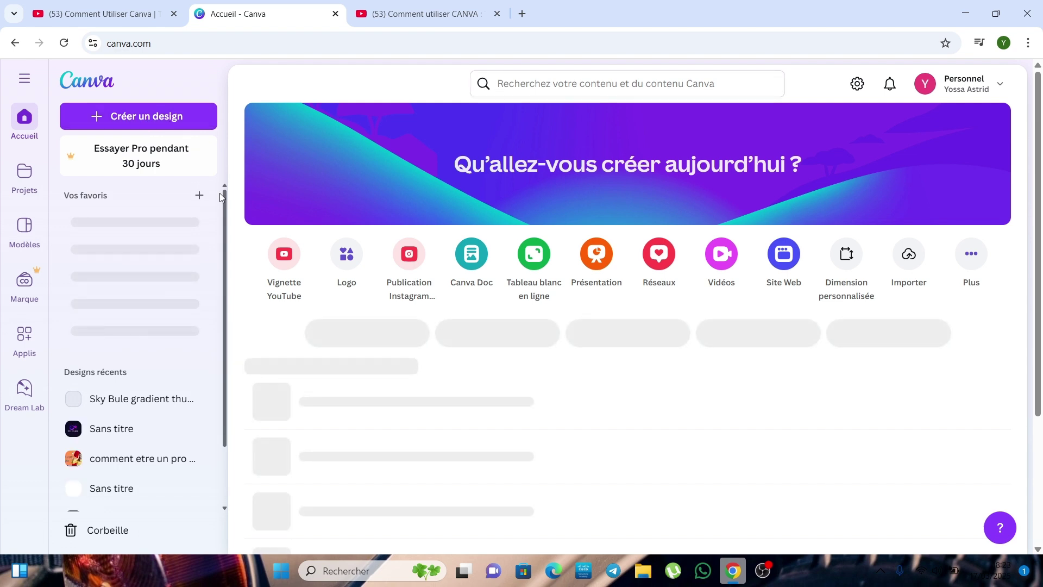
click(276, 252)
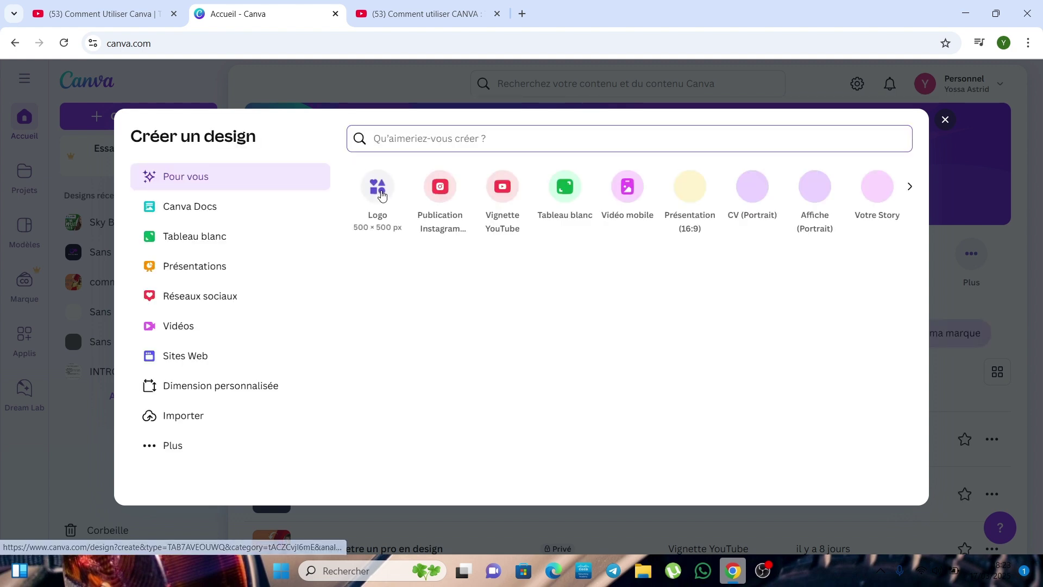
click(501, 189)
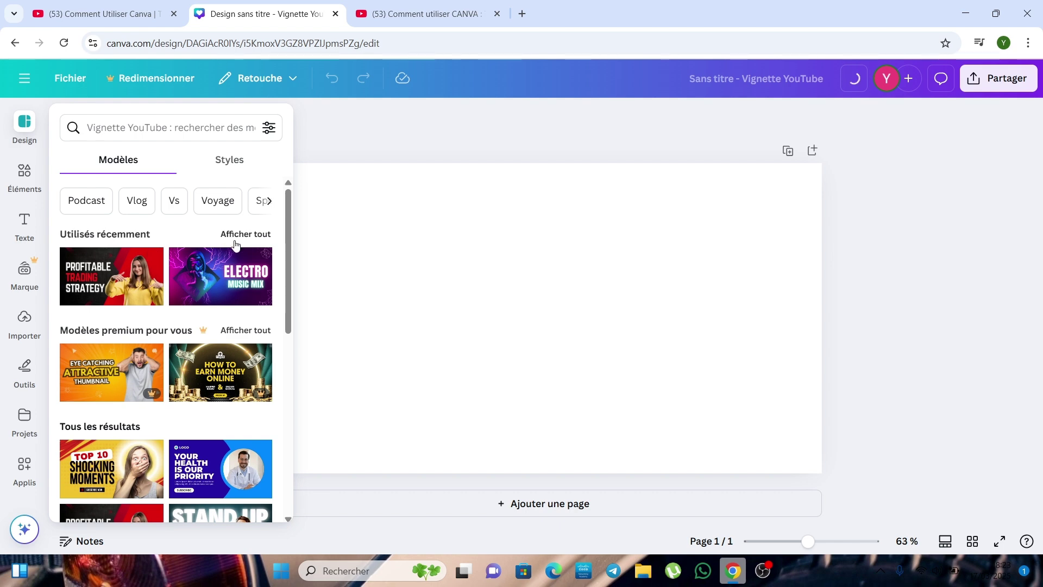
scroll(140, 280, down, 4)
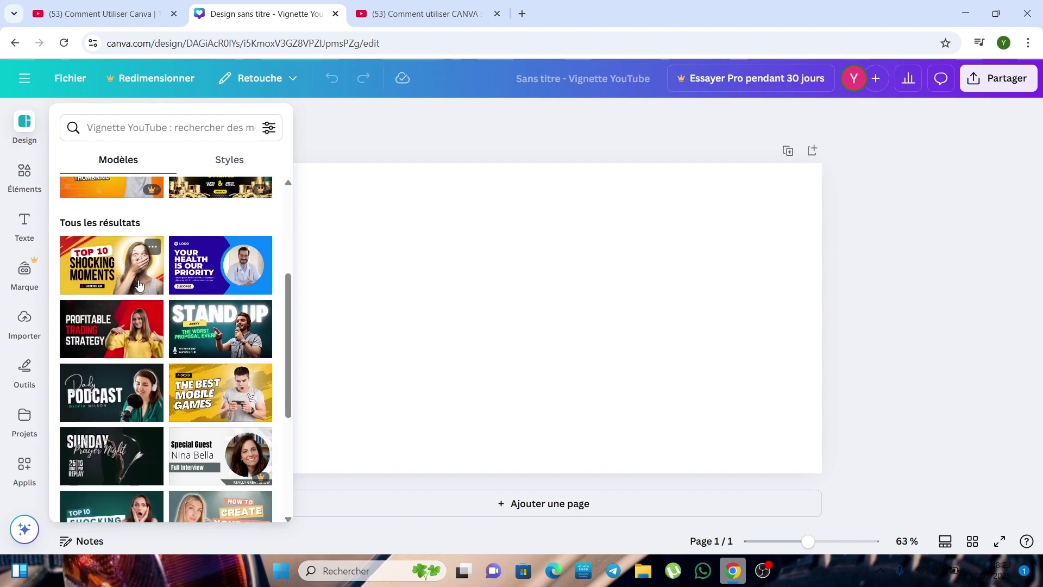
scroll(212, 320, up, 5)
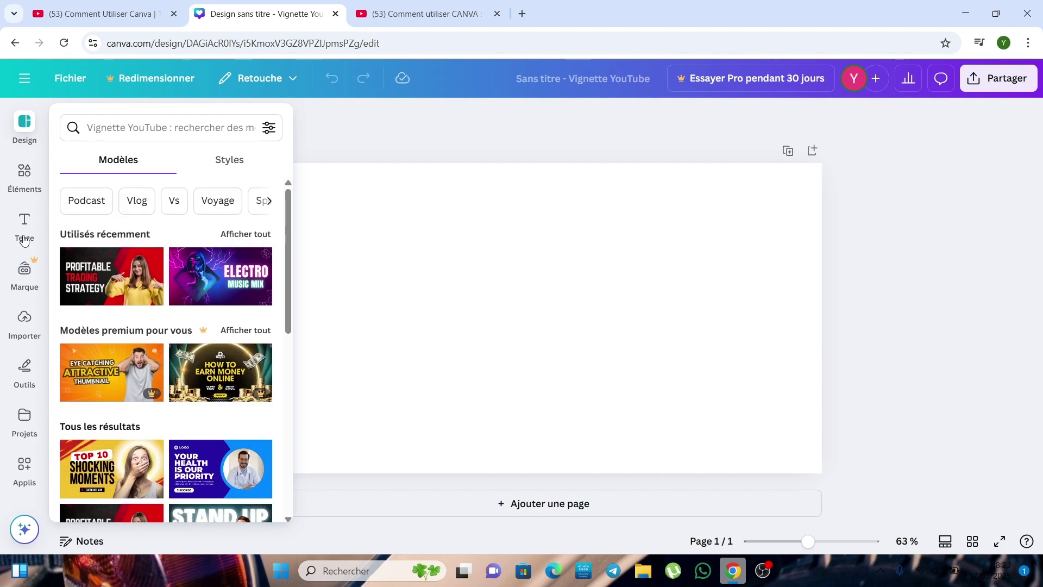
- View the uploaded images and the drawing tools available in the editor
click(27, 320)
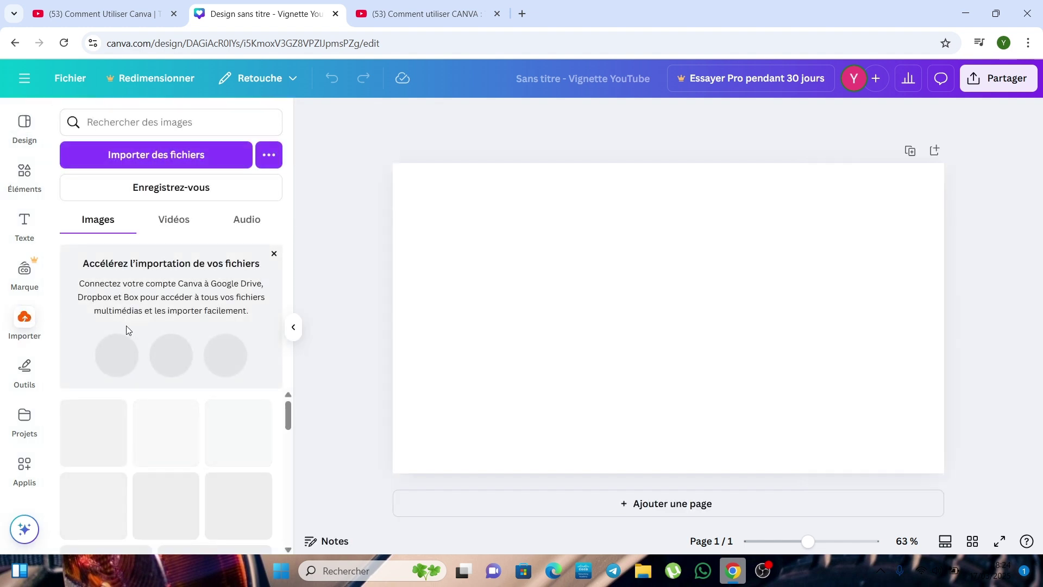
scroll(146, 402, down, 5)
scroll(140, 423, up, 5)
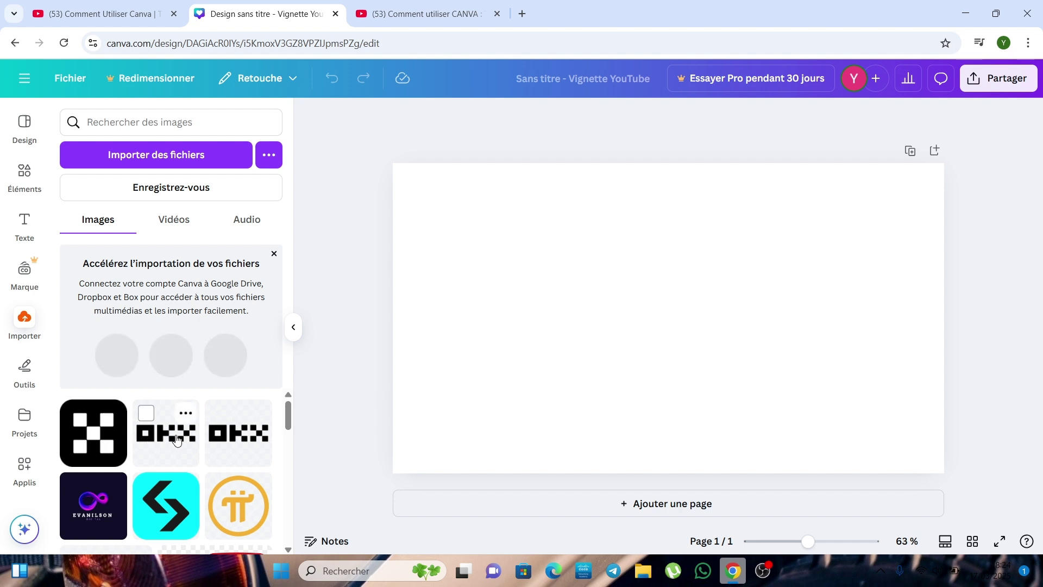
click(16, 371)
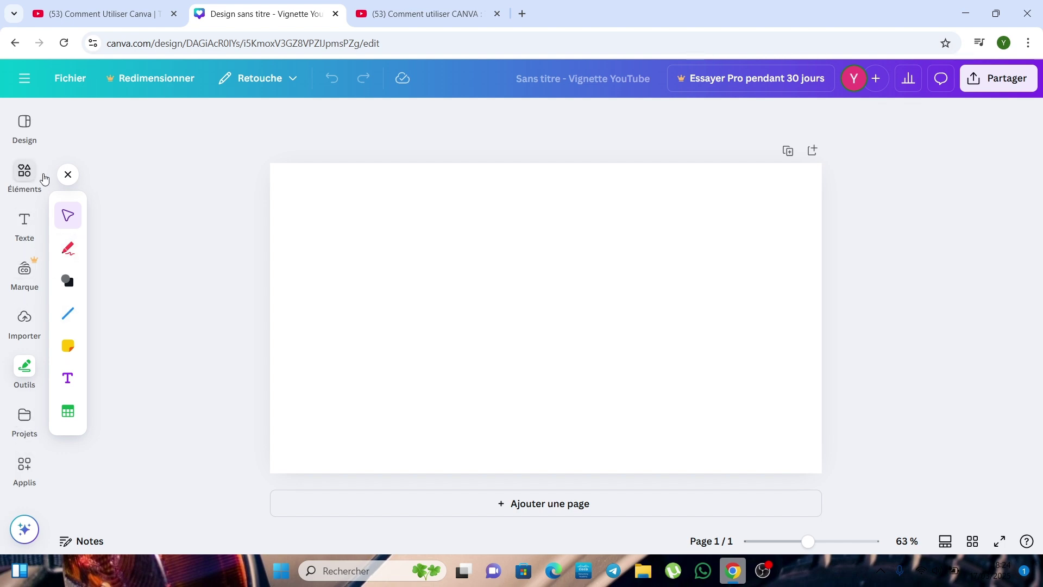
- Apply the recently used "PROFITABLE TRADING STRATEGY" thumbnail template to the blank page
click(22, 136)
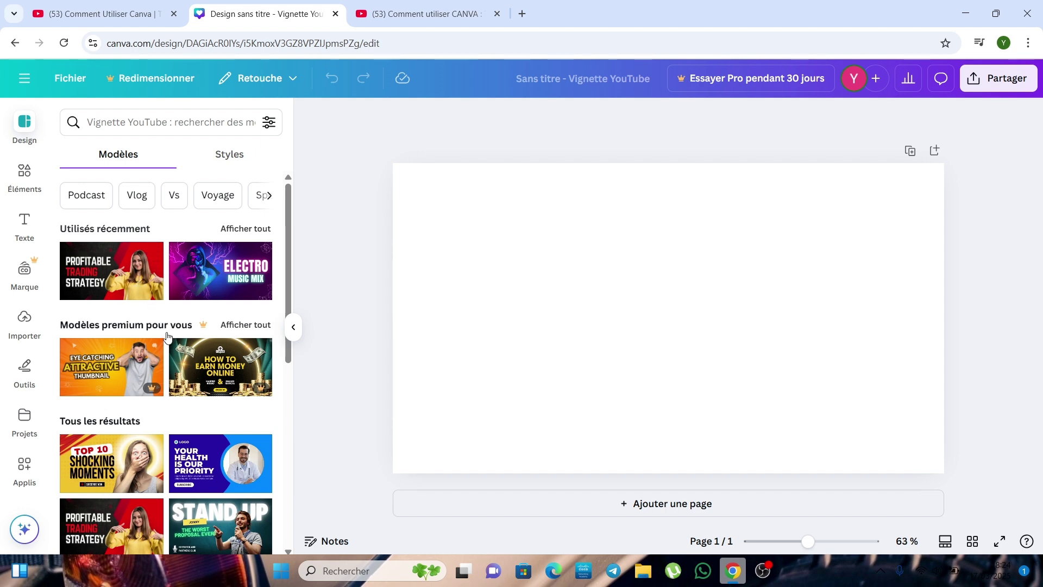
click(113, 275)
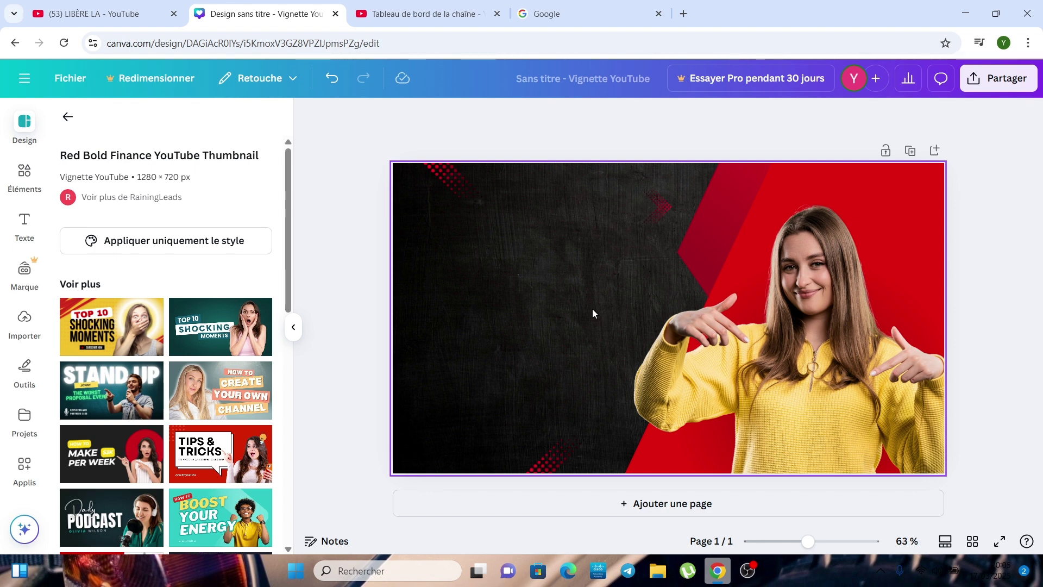
- Browse the recently used shapes and arrows among the elements and show their full list
click(25, 174)
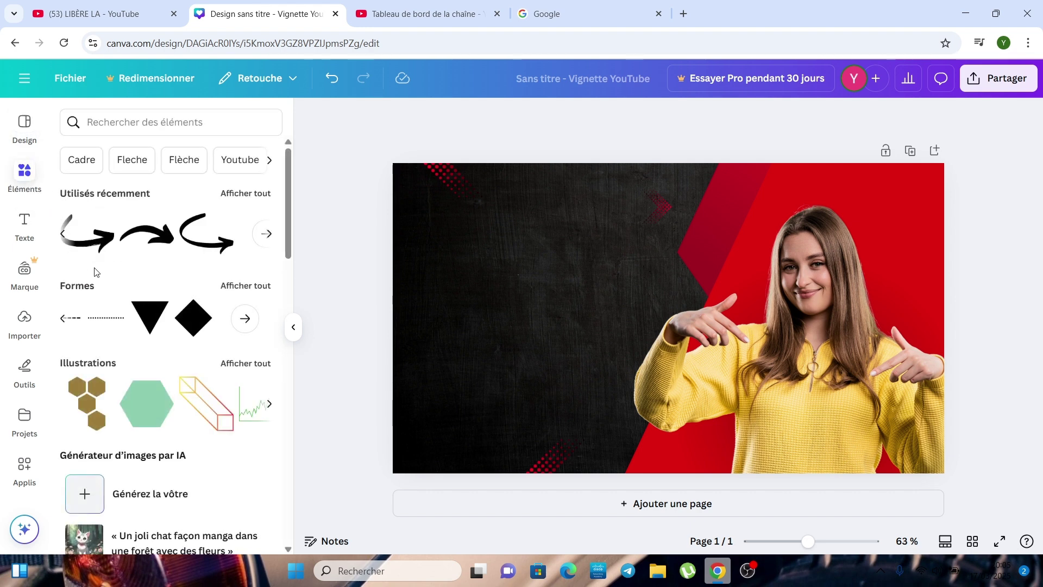
click(268, 234)
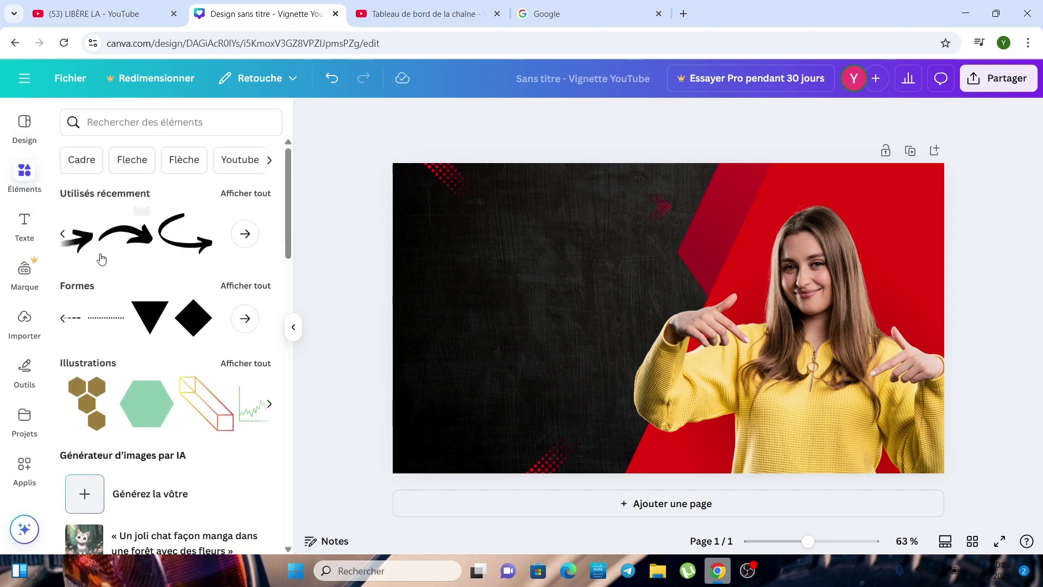
click(63, 233)
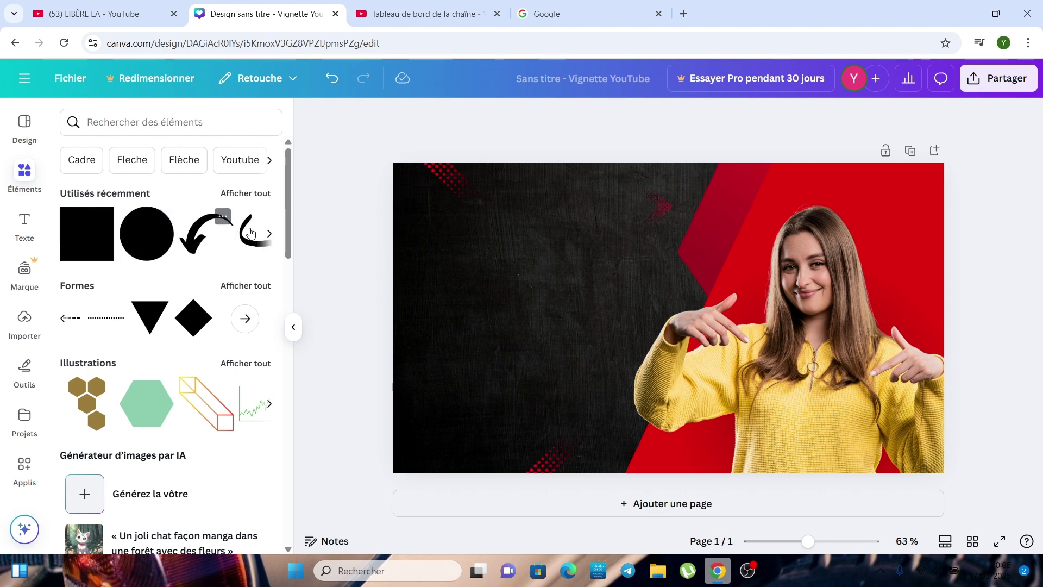
click(269, 233)
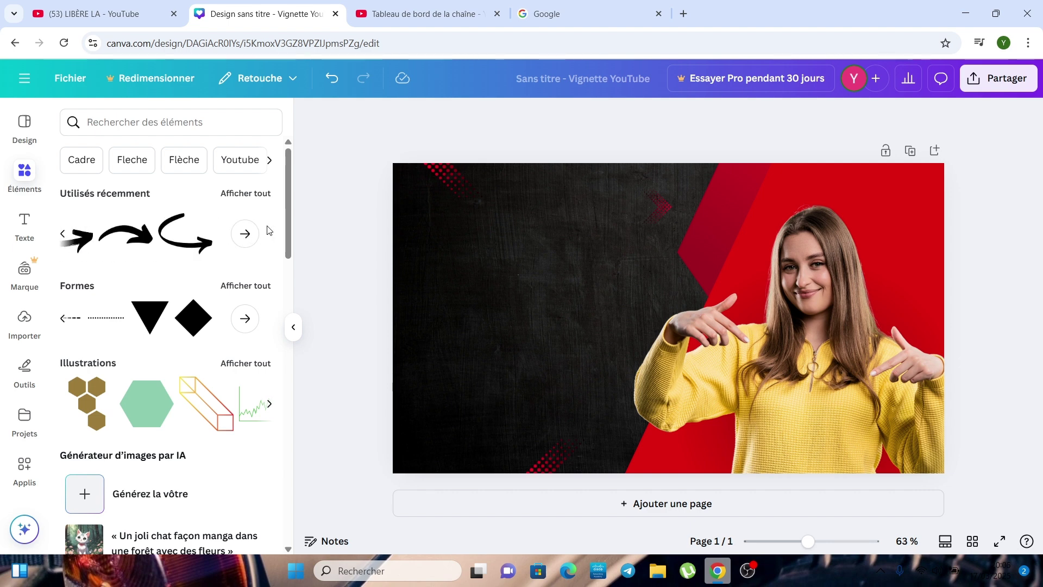
click(238, 239)
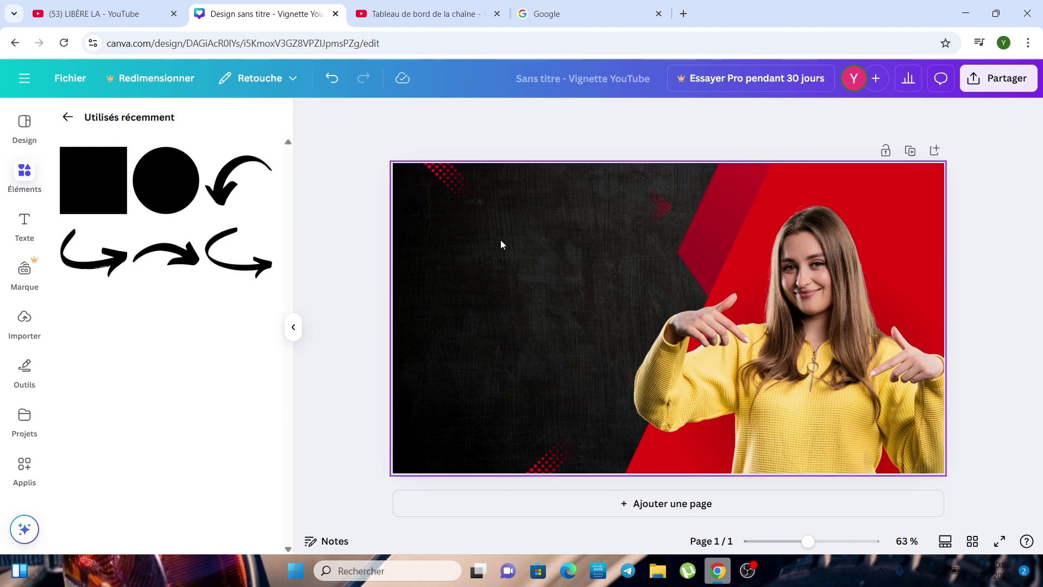
- Add the recently used square to the thumbnail and move it to the upper-left part of the black background
click(96, 189)
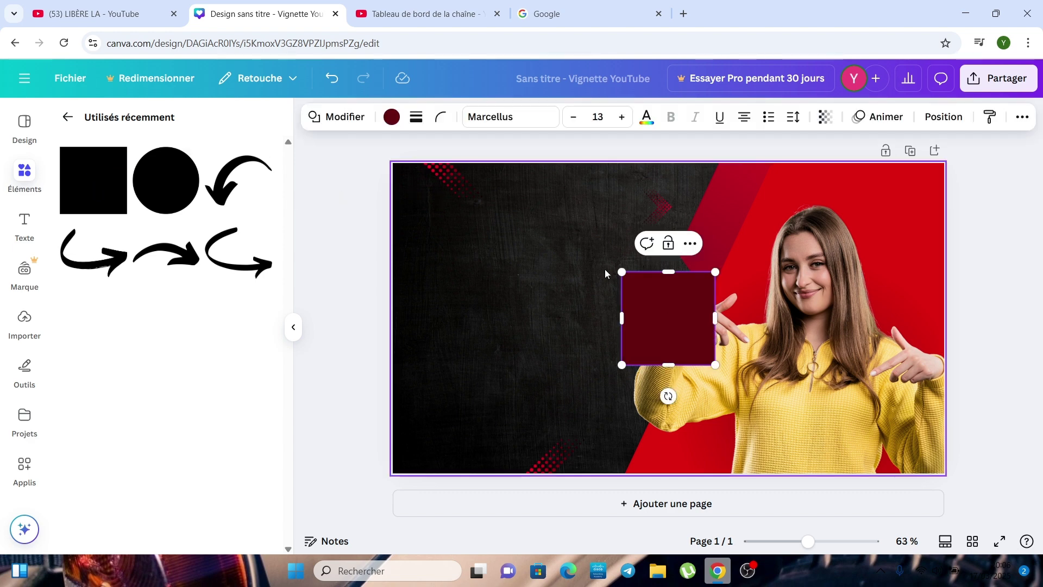
drag(635, 320, 476, 236)
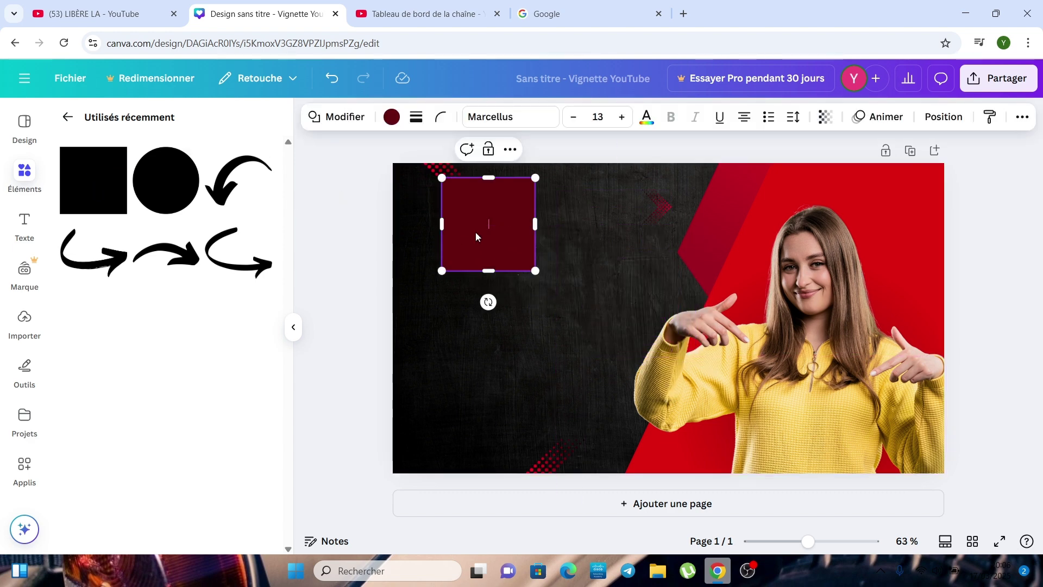
double_click(451, 209)
- Try red and beige fills on the square, then set its fill colour to white
click(391, 117)
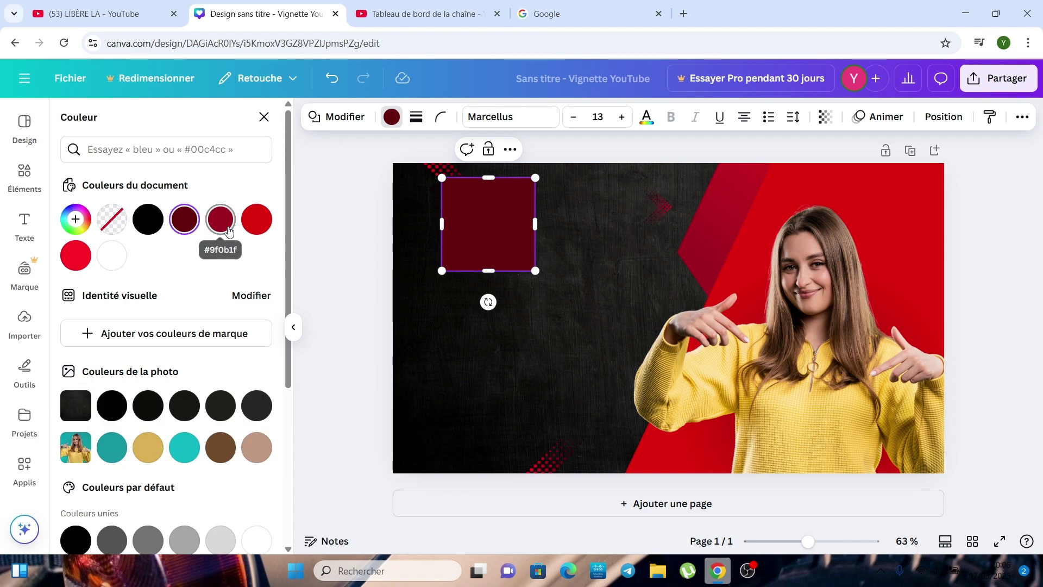
click(248, 231)
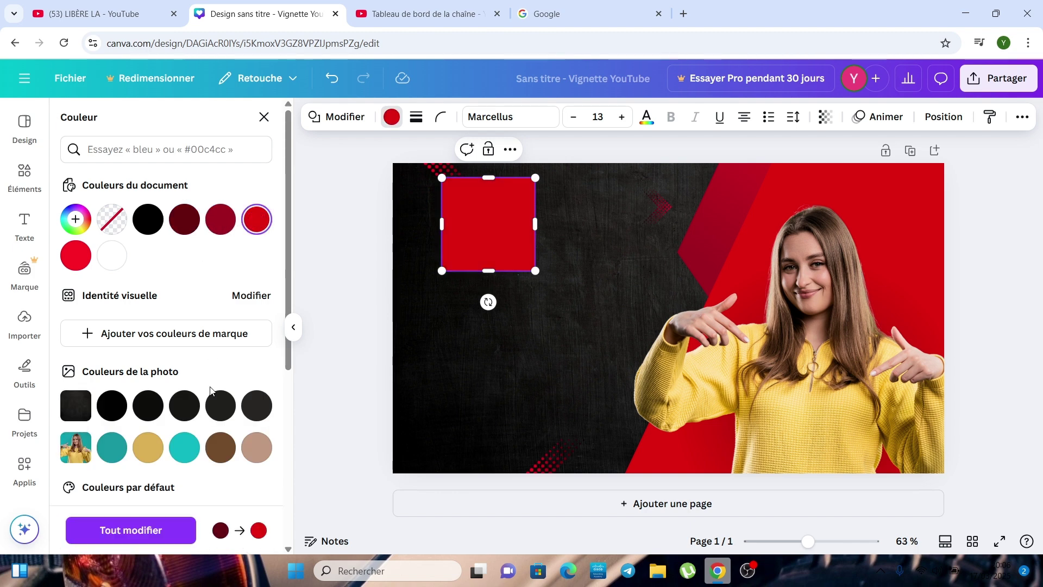
click(257, 450)
scroll(233, 452, down, 3)
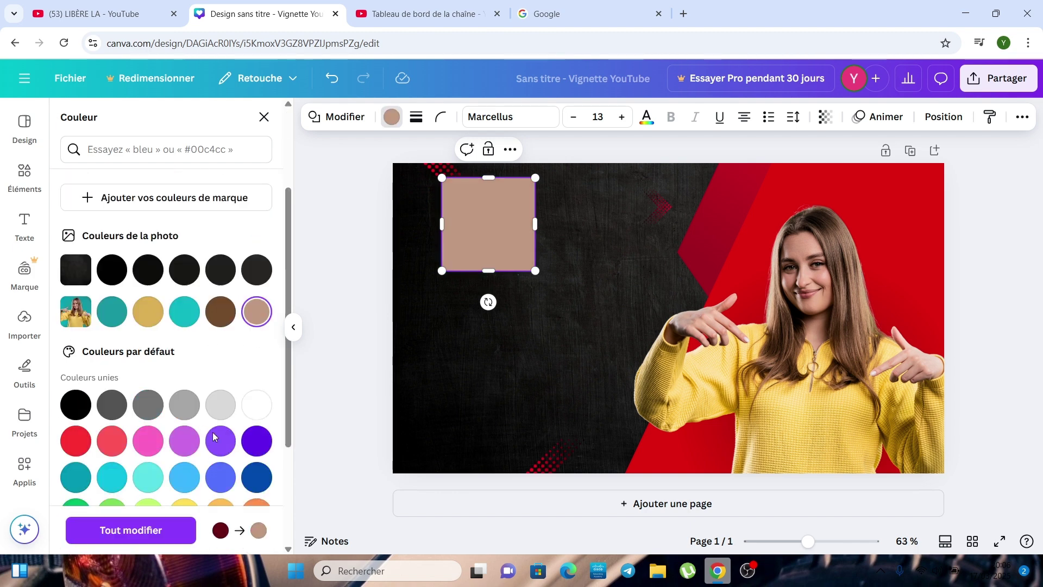
click(257, 404)
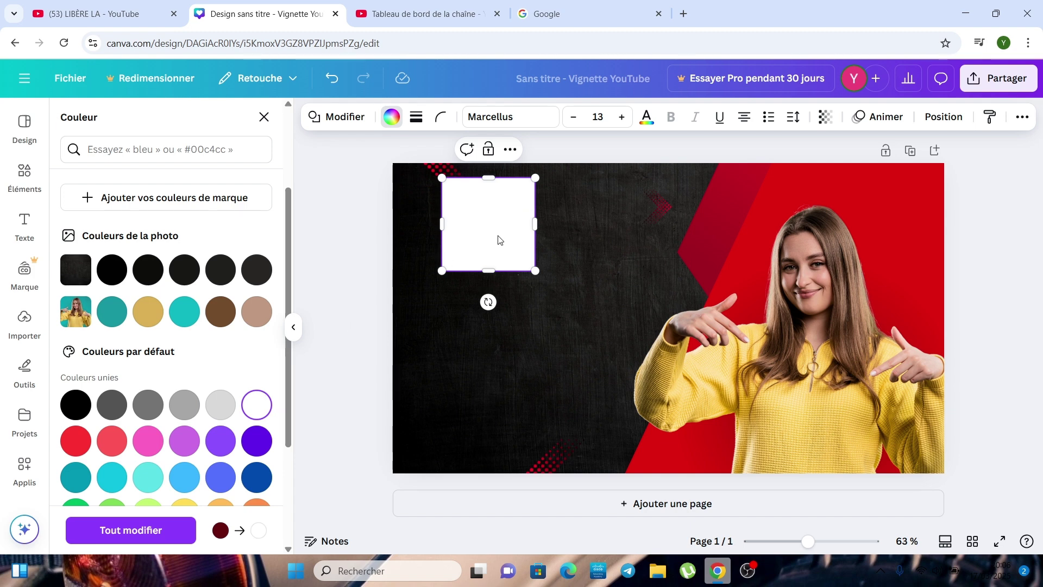
- Set the text size inside the white square to 15
click(623, 118)
click(625, 118)
click(626, 119)
click(626, 119)
click(626, 119)
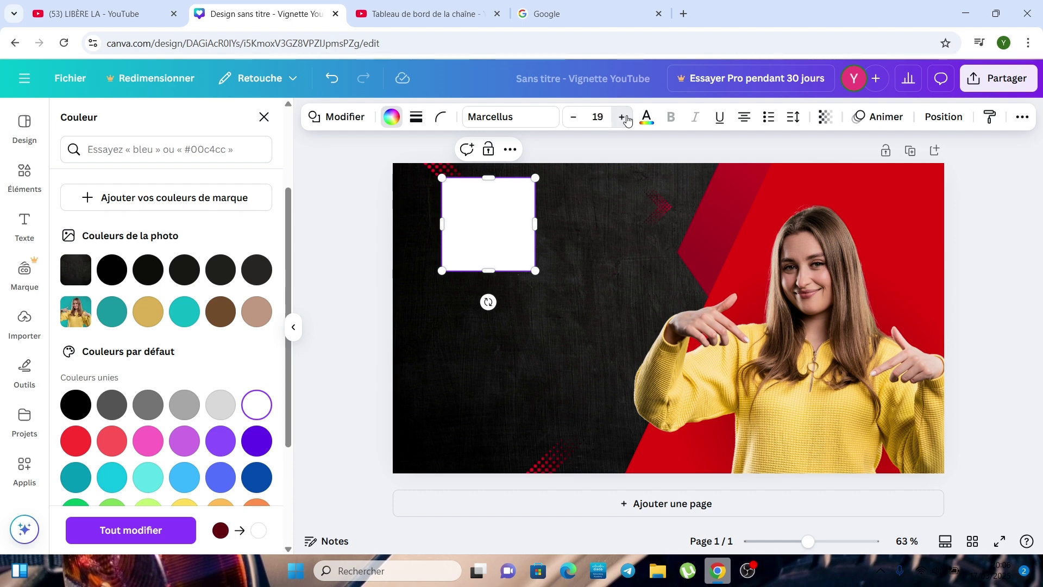
click(571, 117)
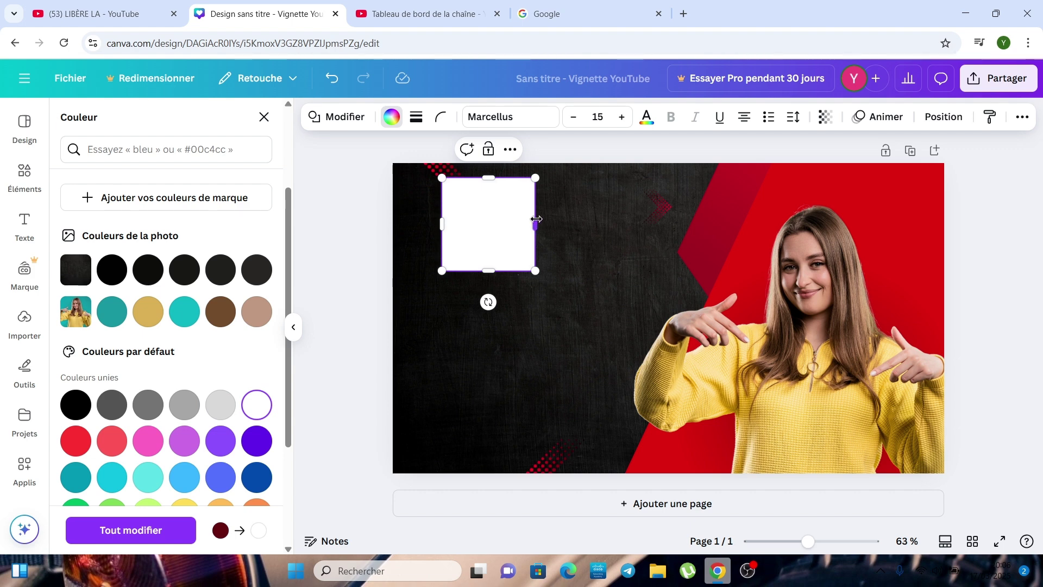
- Stretch the white square into a wide, slightly lower rectangle and place it near the upper-left corner of the thumbnail
drag(536, 219, 679, 219)
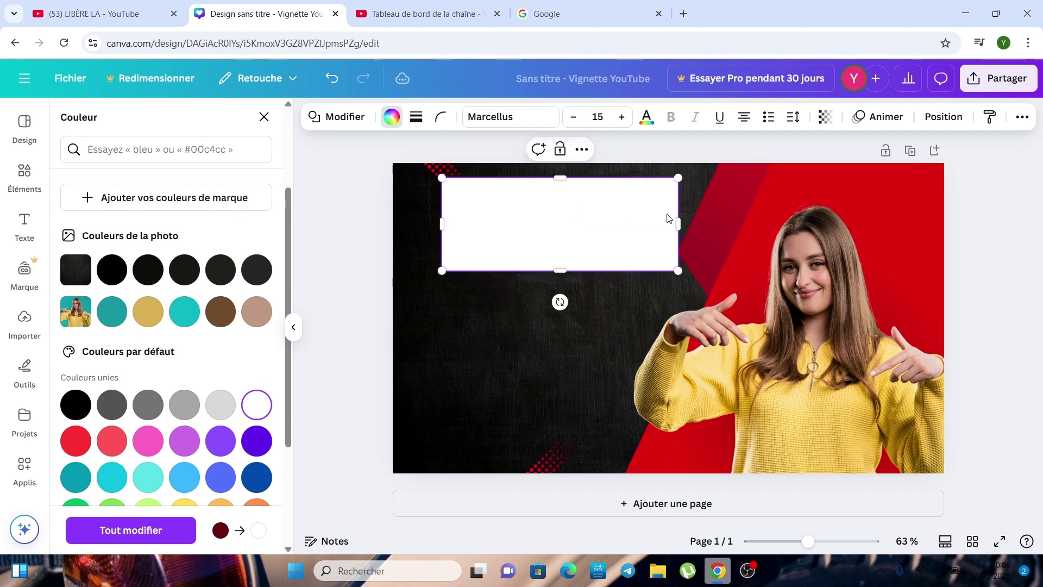
drag(560, 178, 462, 210)
click(547, 338)
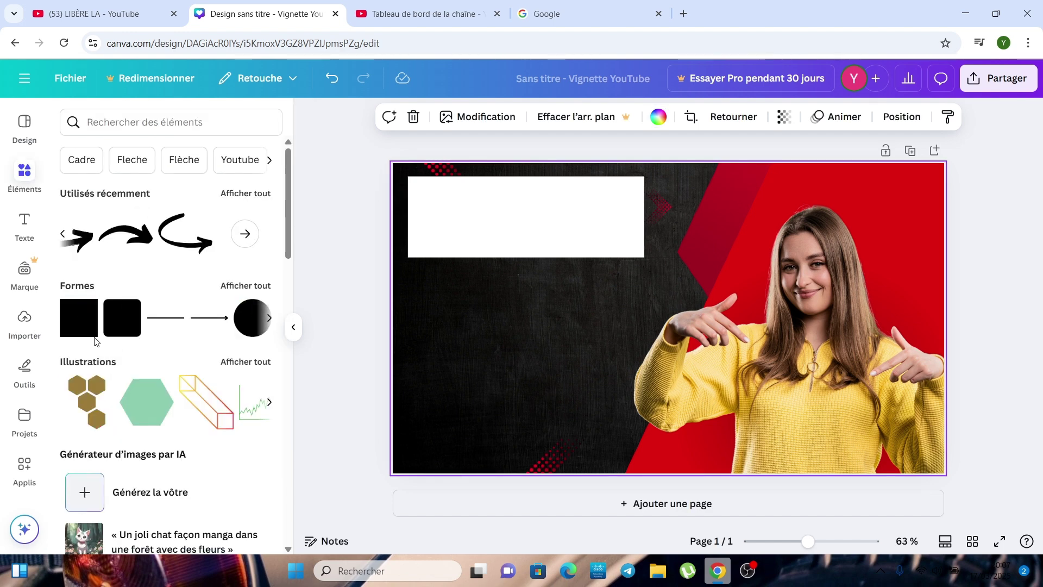
- Browse the shapes and illustrations offered among the elements
click(270, 325)
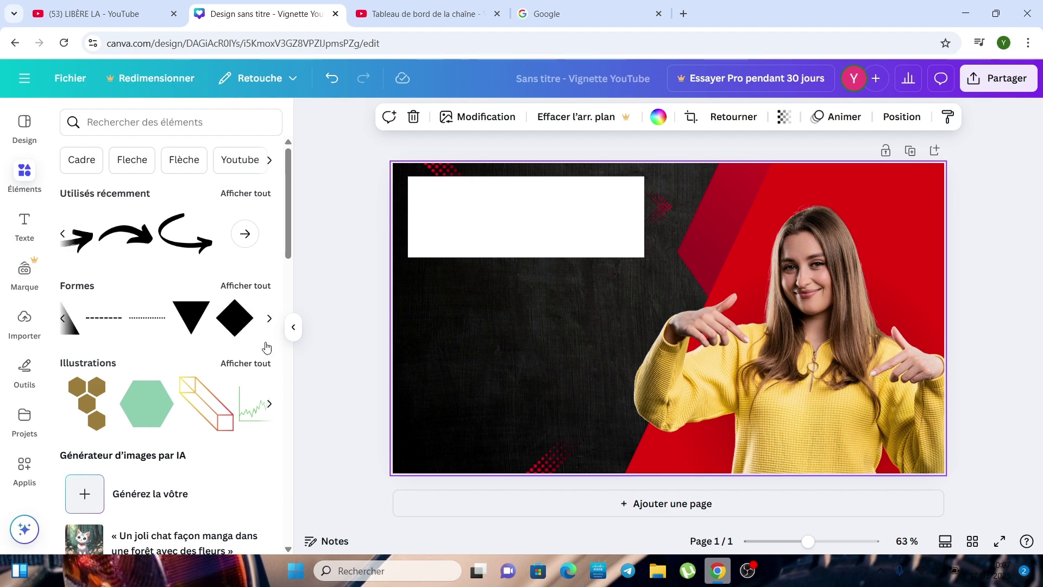
scroll(141, 332, down, 2)
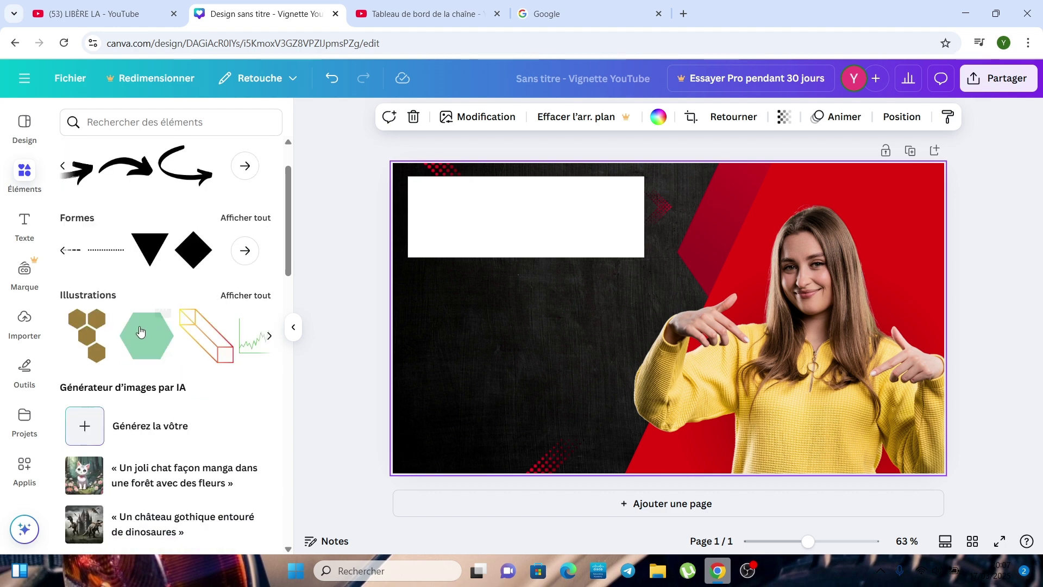
click(270, 337)
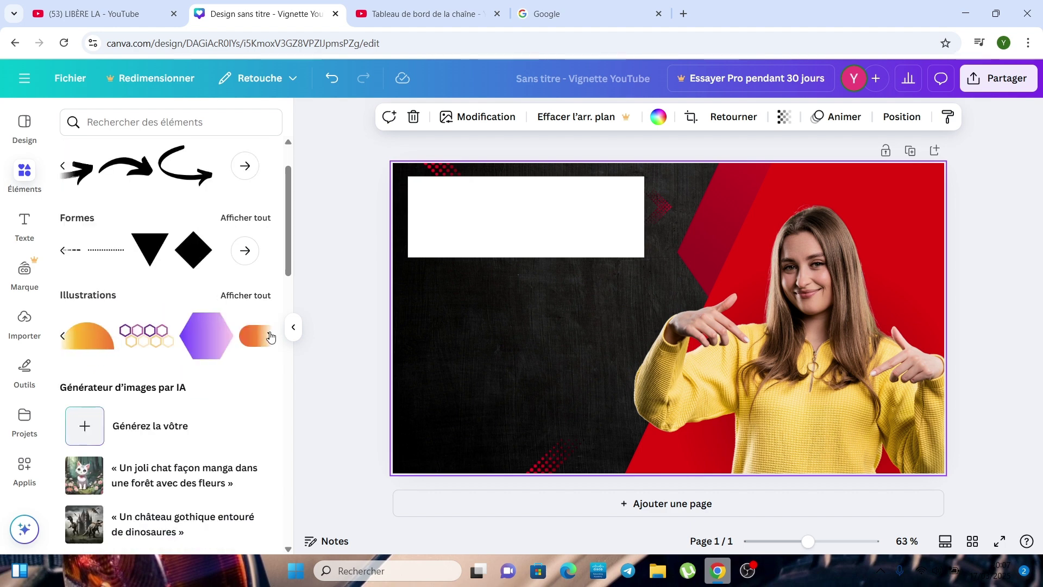
scroll(270, 336, down, 2)
scroll(270, 289, up, 3)
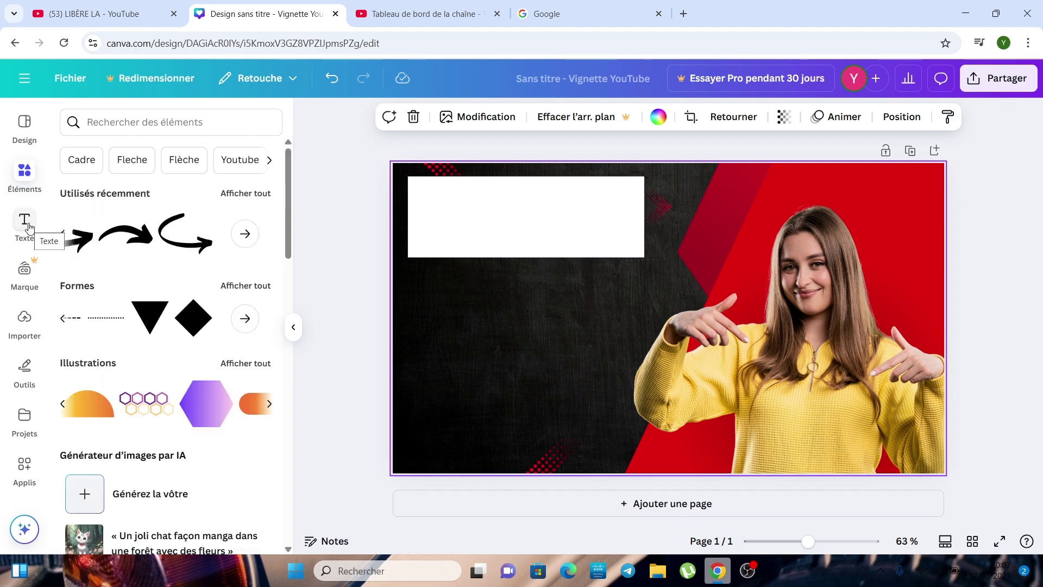
- Add a title text reading "COMMENT ETRE UN PRO EN DESIGN" to the thumbnail
click(25, 221)
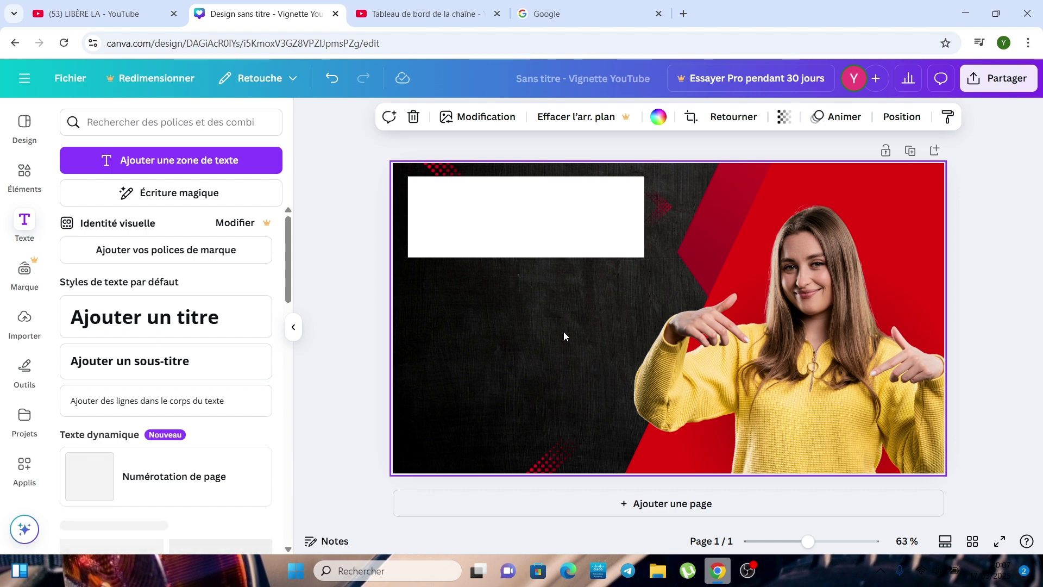
click(204, 325)
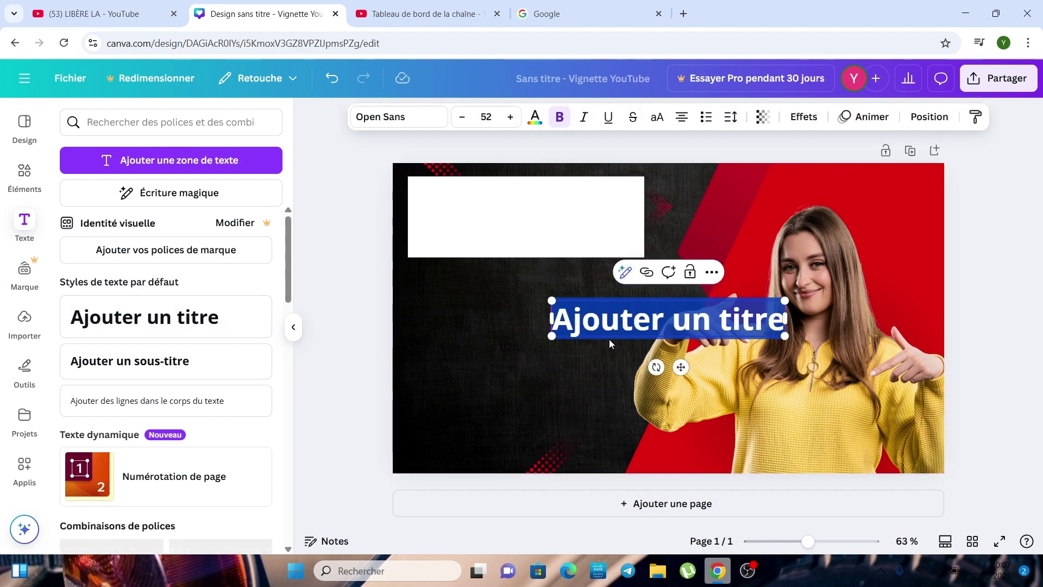
text(COMMENT)
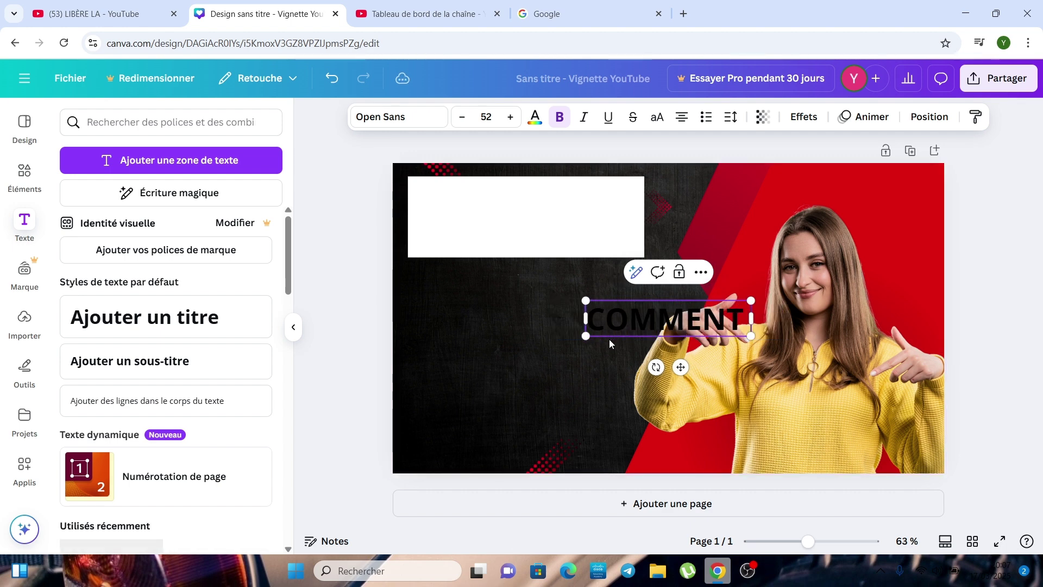
text( ETRE)
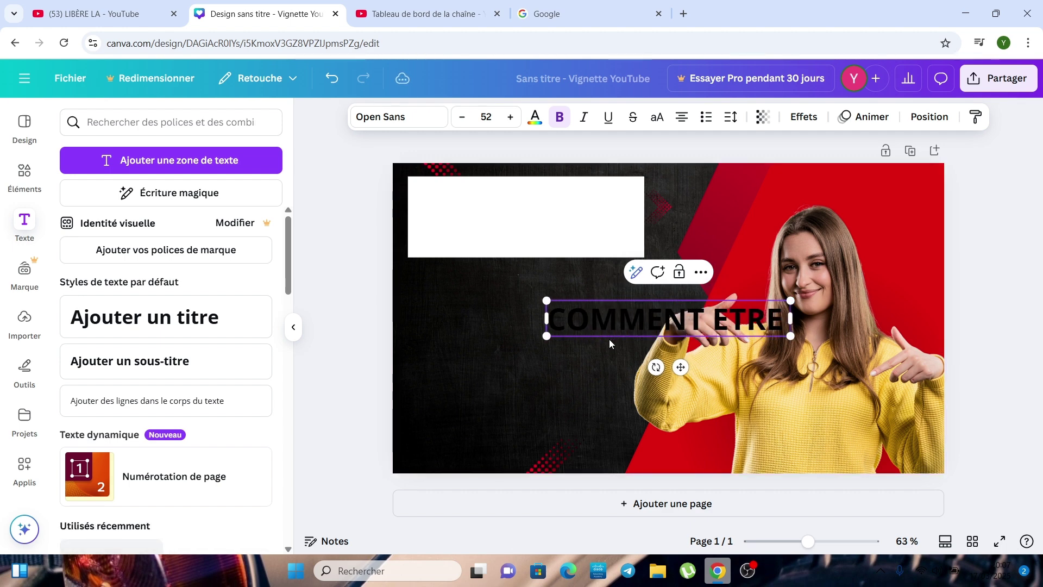
text( UN PRO E)
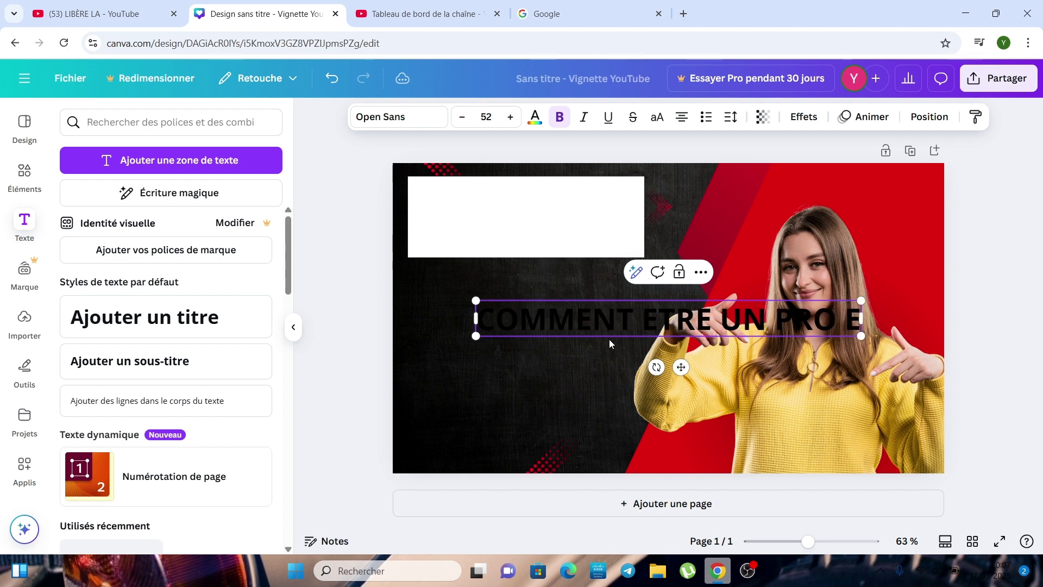
text(N DES)
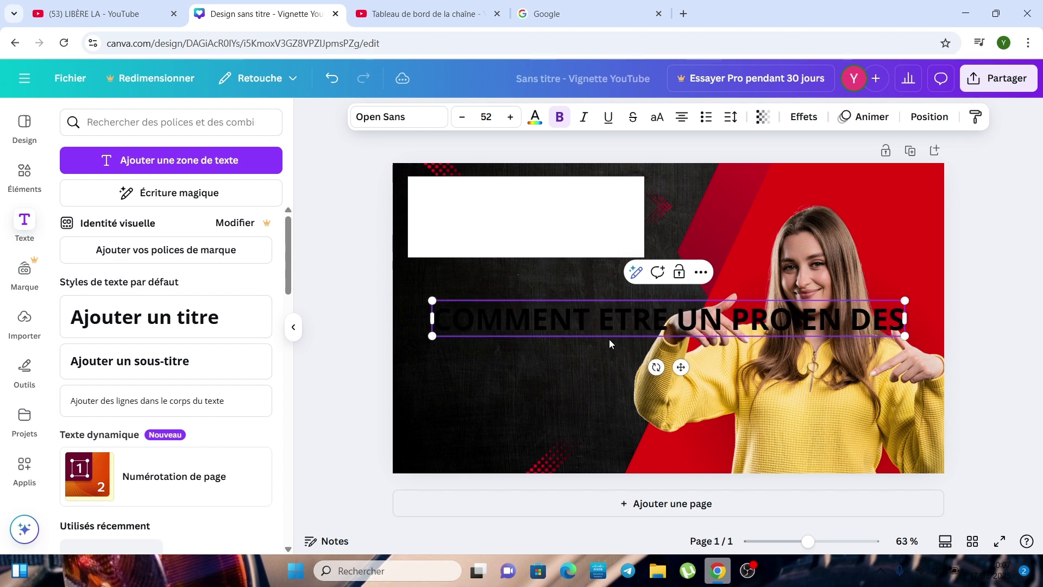
text(IGN)
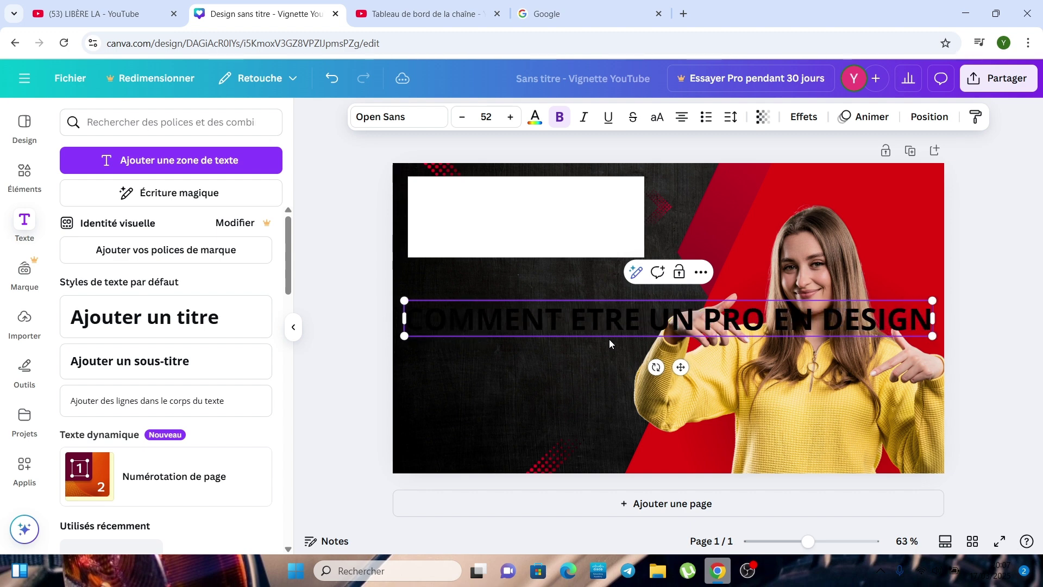
key(Return)
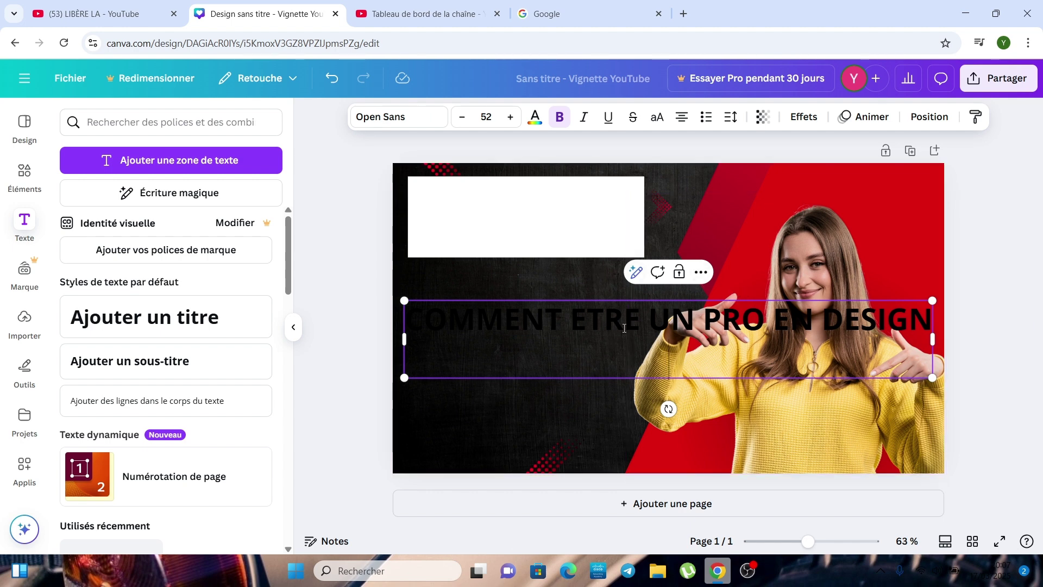
key(BackSpace)
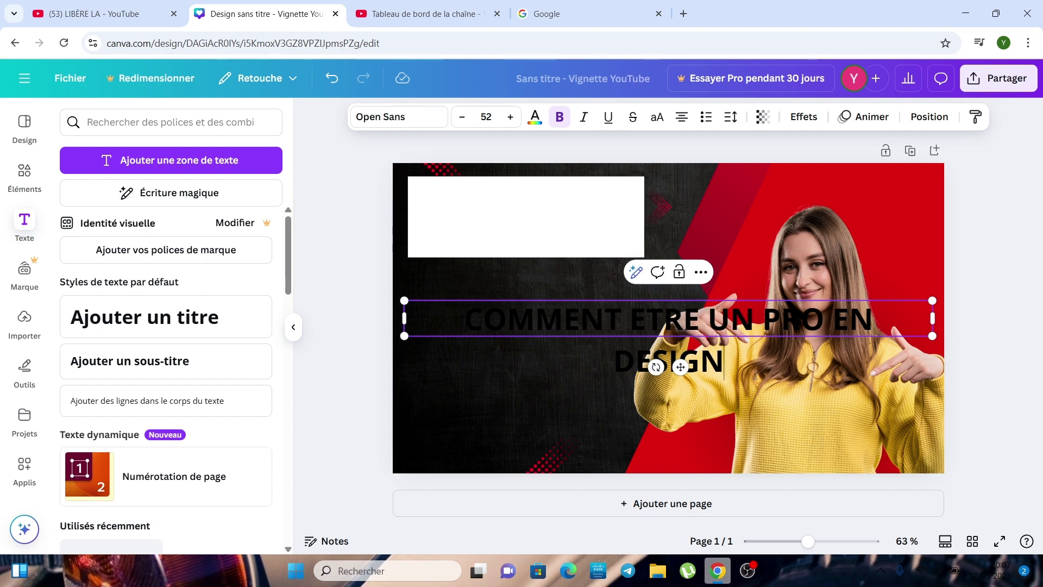
- Change the colour of the whole title text to the custom shade #75434A
drag(724, 363, 438, 336)
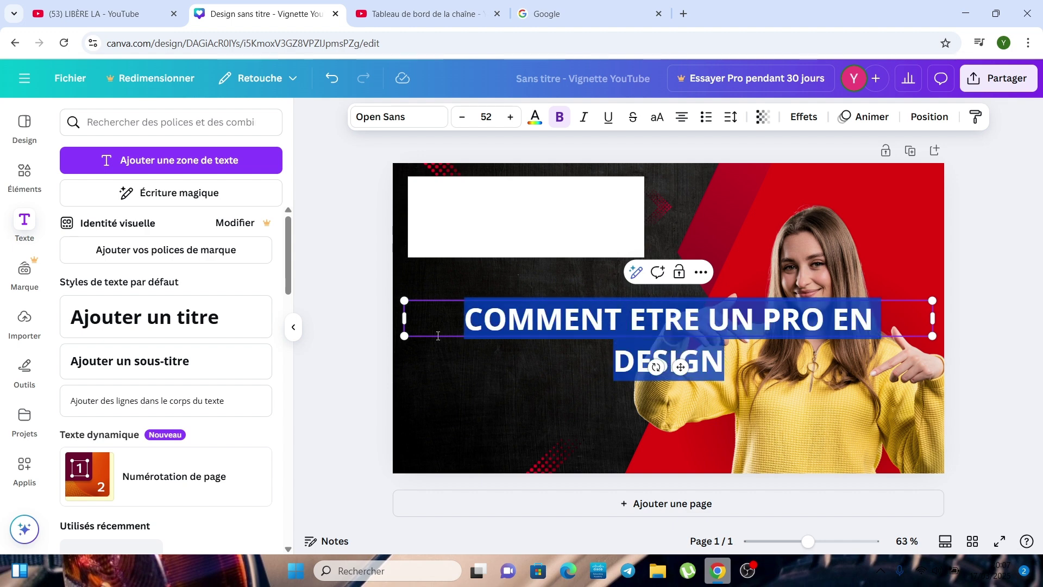
click(536, 119)
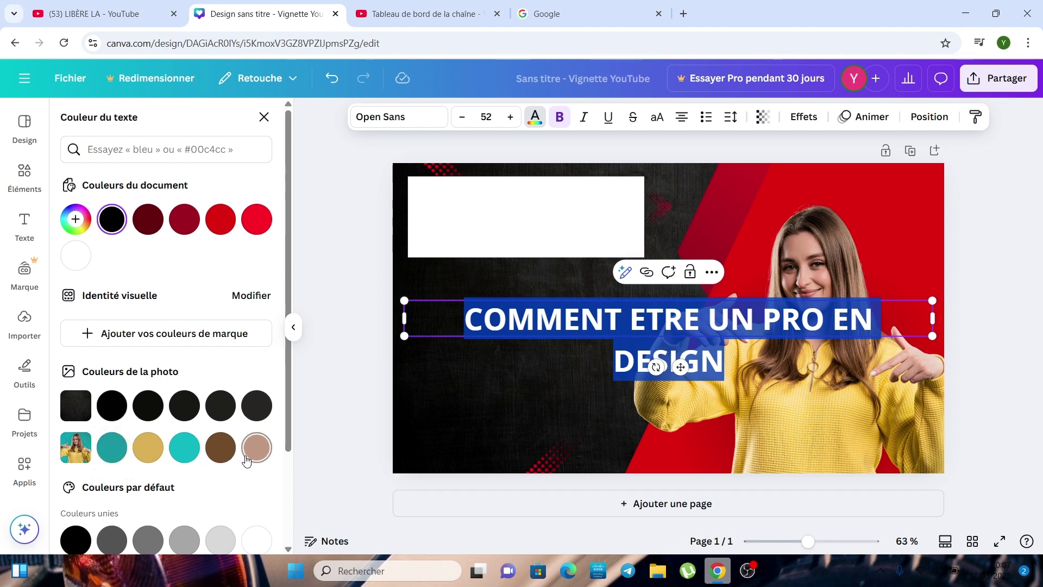
click(220, 218)
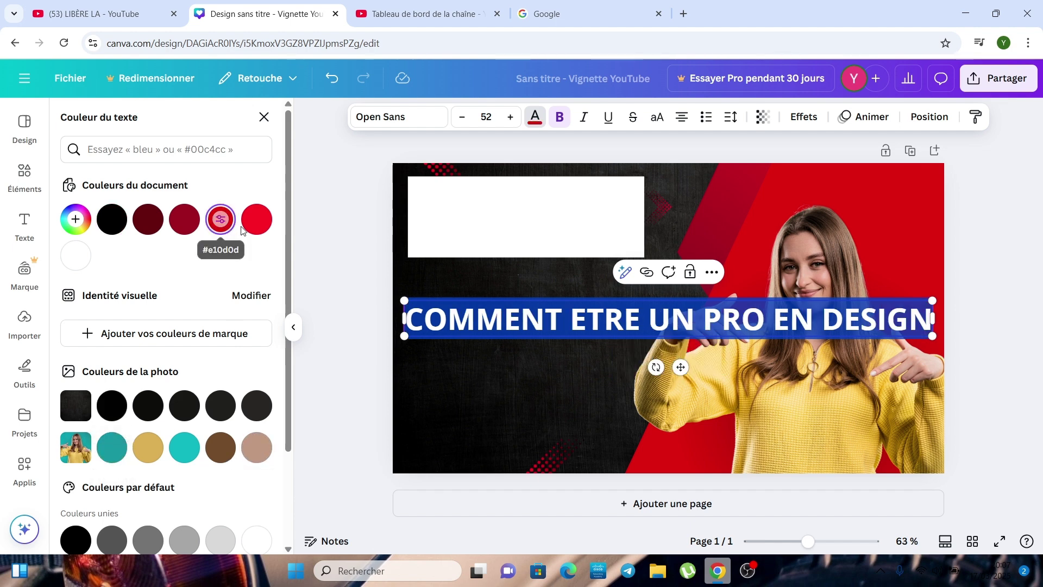
click(256, 219)
click(257, 219)
click(231, 275)
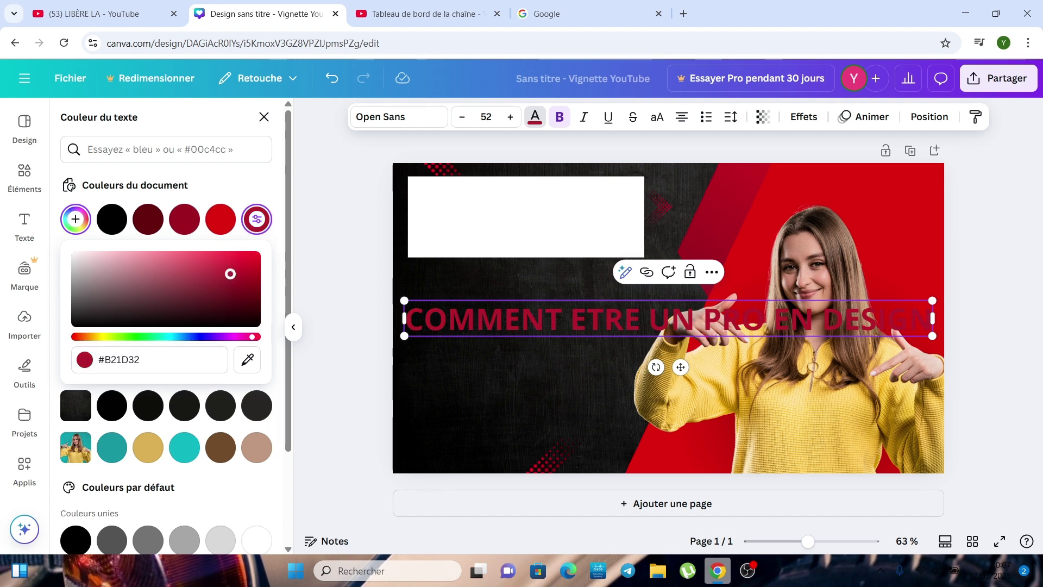
drag(231, 273, 152, 294)
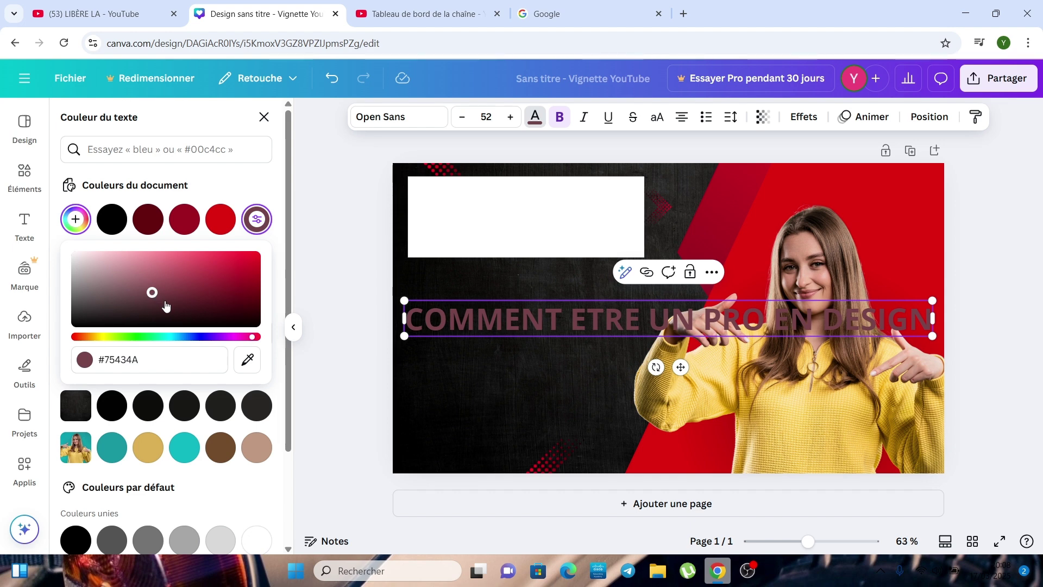
- Change the title's font to Bagel Fat One from the Titrage font category
click(436, 120)
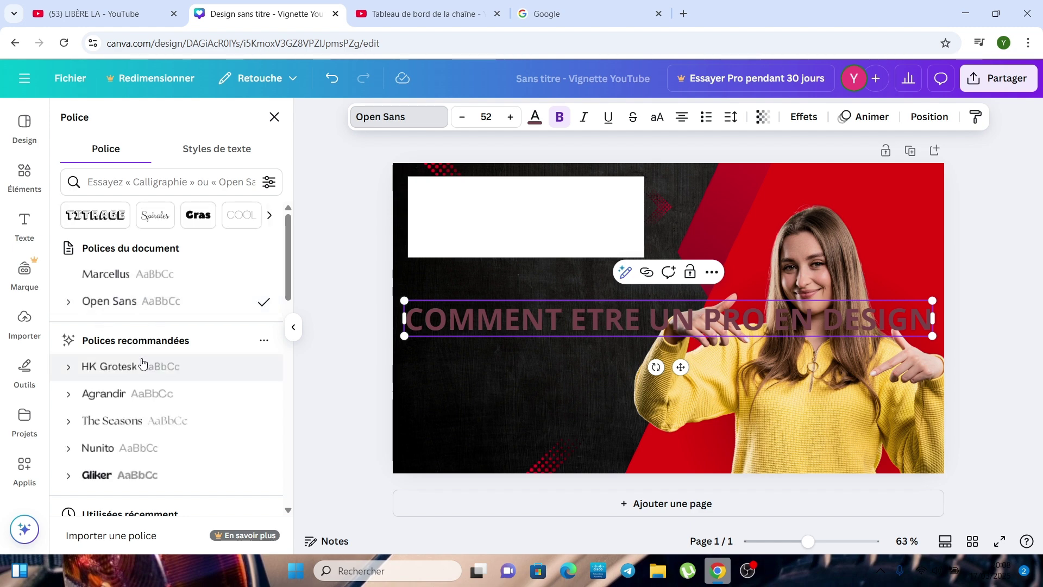
click(106, 220)
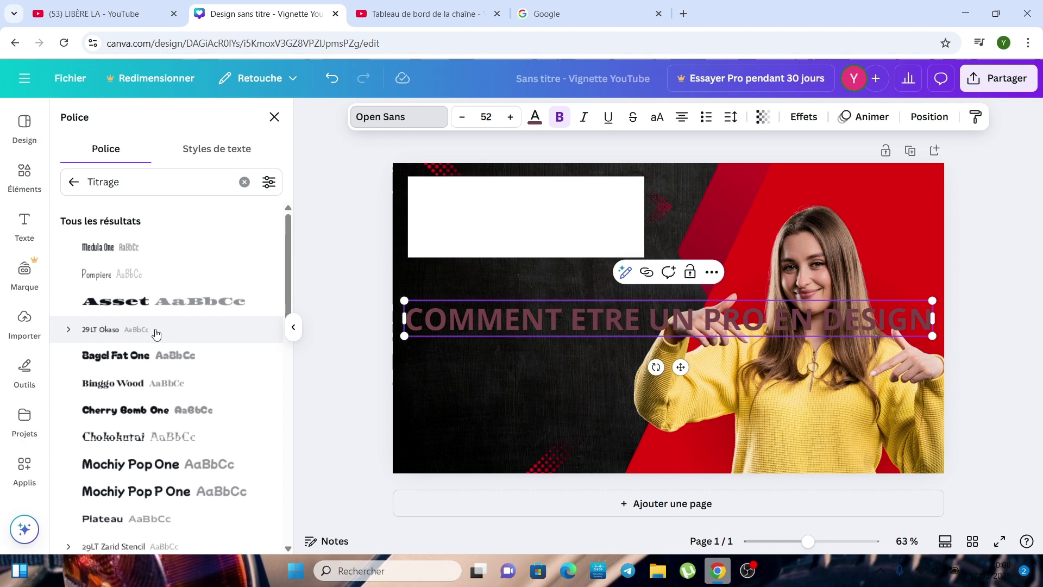
click(160, 362)
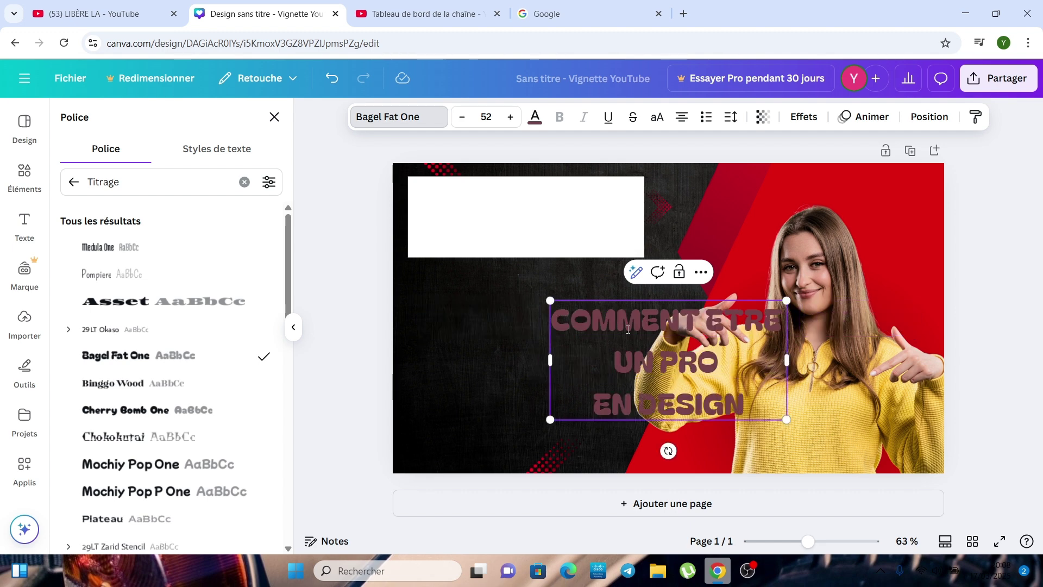
- Enlarge the three-line title to font size 56.7 and place it on the black background below the white rectangle
drag(593, 315, 448, 273)
drag(638, 382, 652, 408)
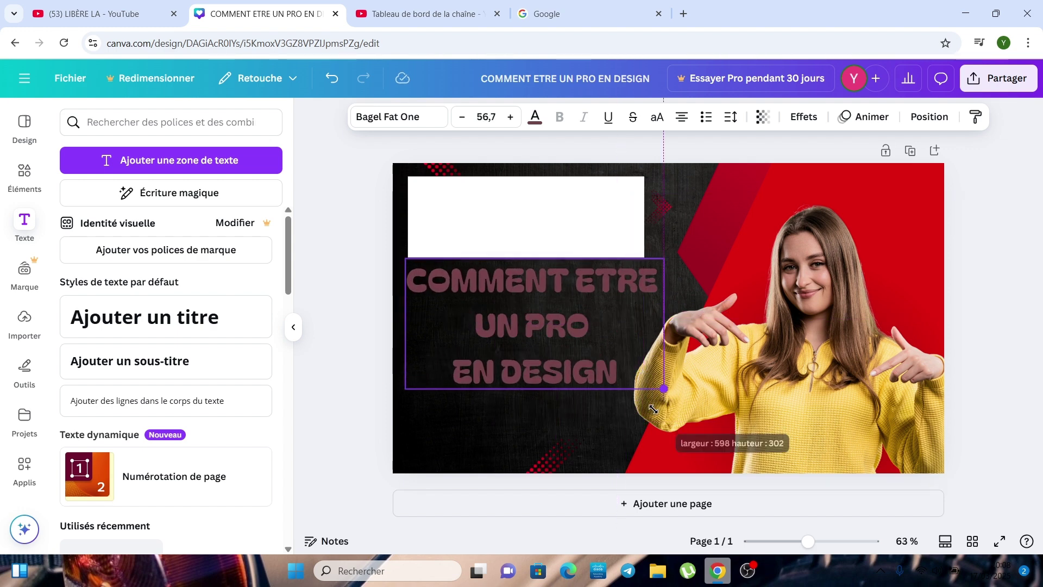
drag(533, 319, 535, 345)
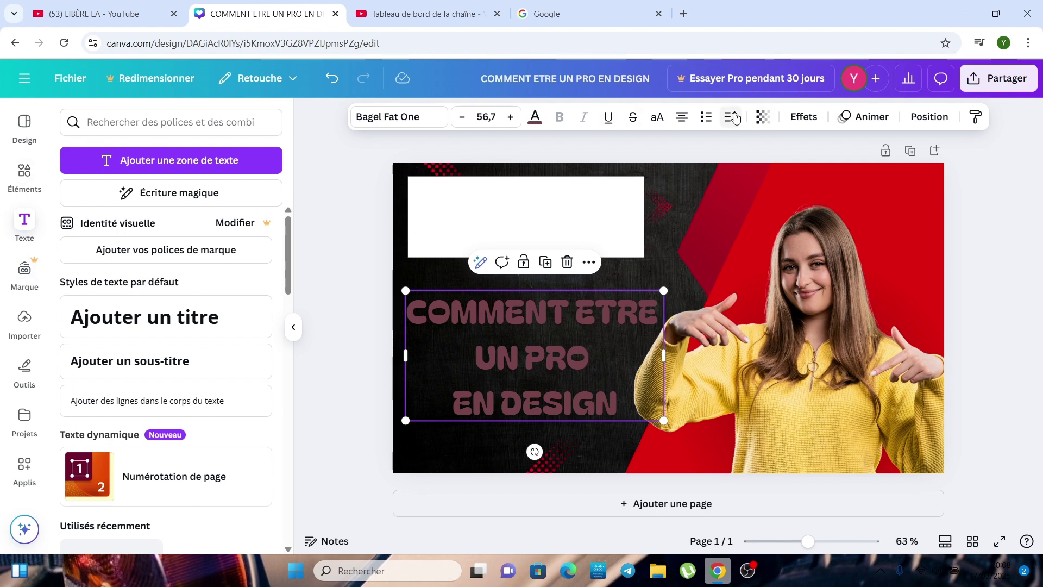
- Try left and justified alignment before keeping the title centred, and format its lines as a bulleted list
click(683, 119)
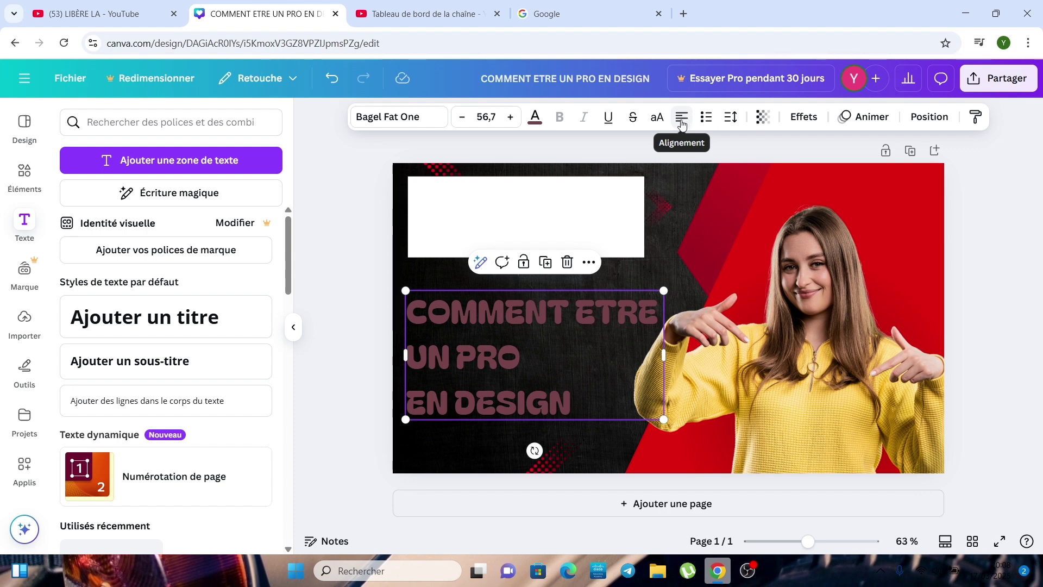
click(683, 123)
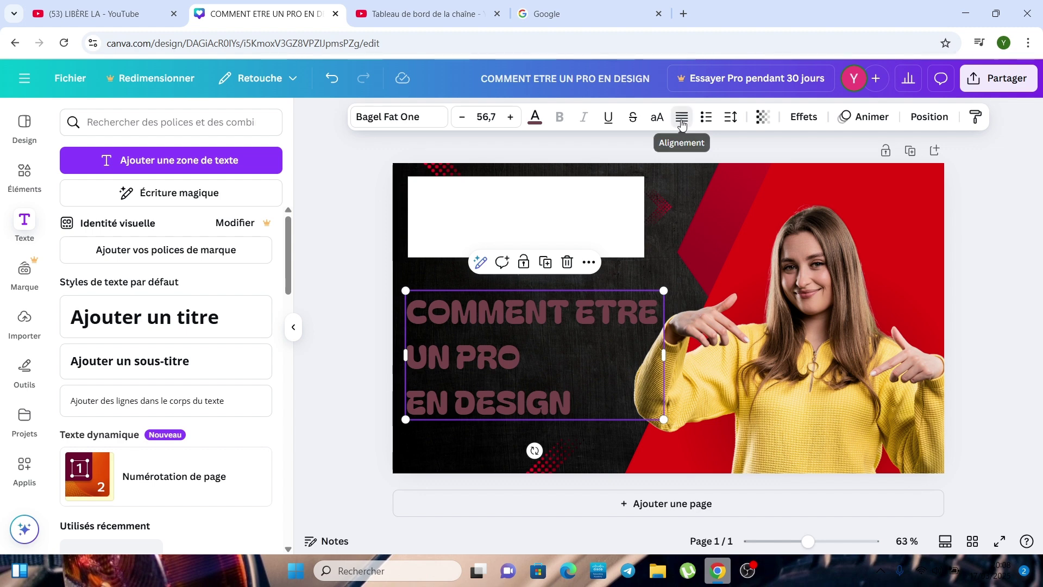
click(683, 124)
click(682, 122)
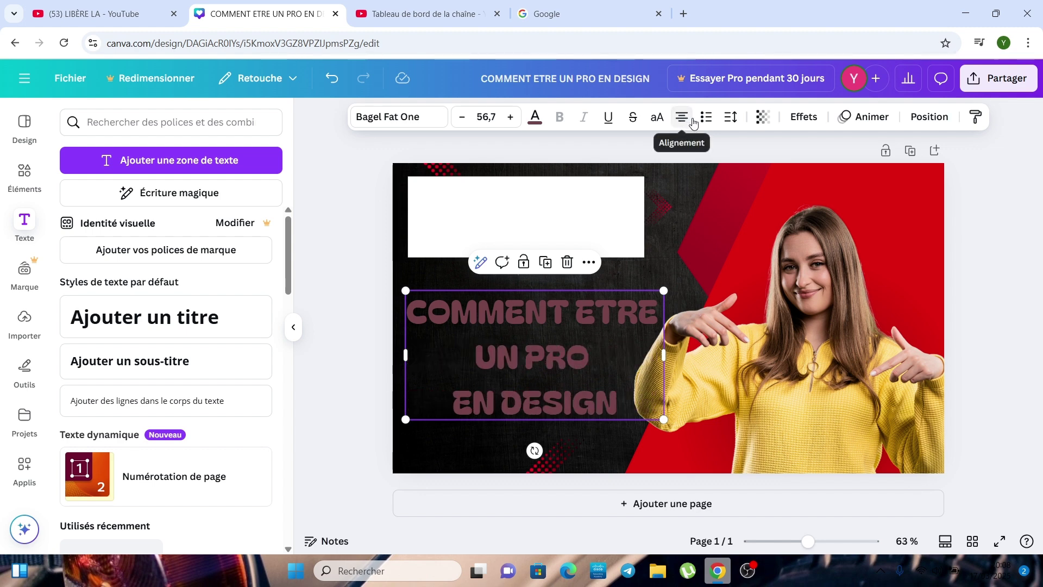
click(709, 128)
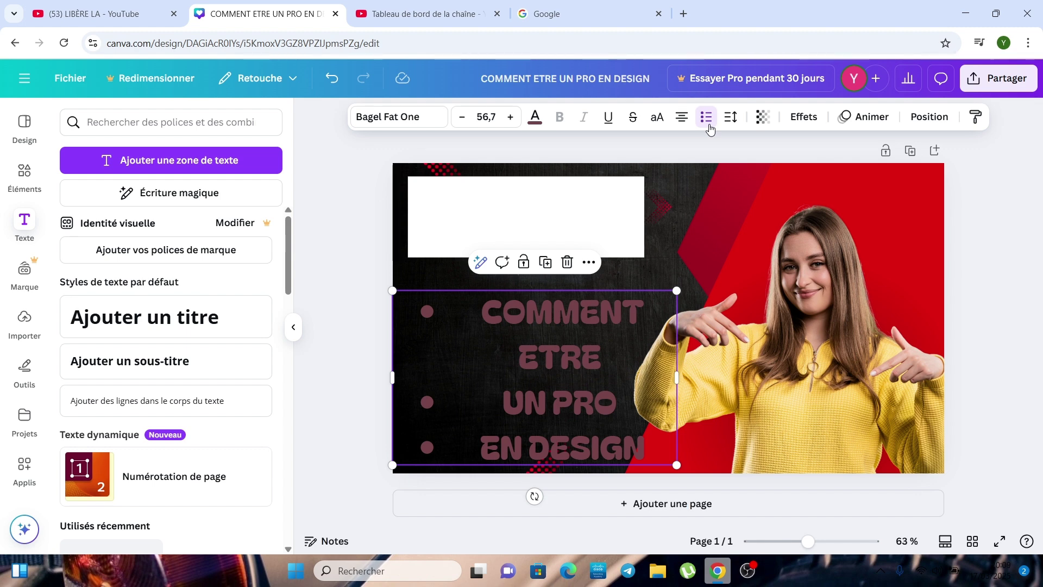
- Remove the title's list formatting and tighten its text to letter spacing -11 and line spacing 1.06
click(709, 128)
click(709, 128)
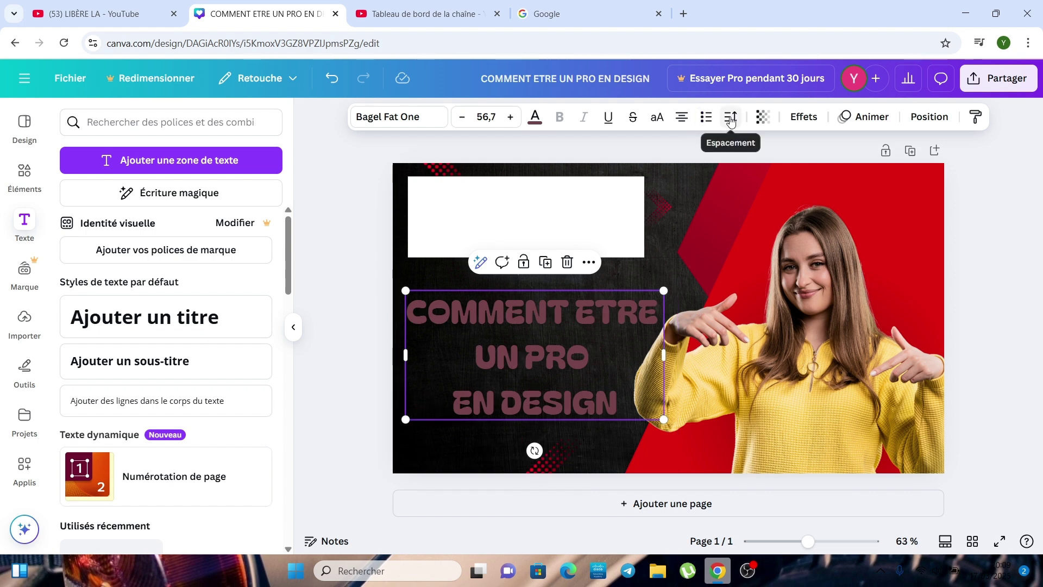
click(731, 120)
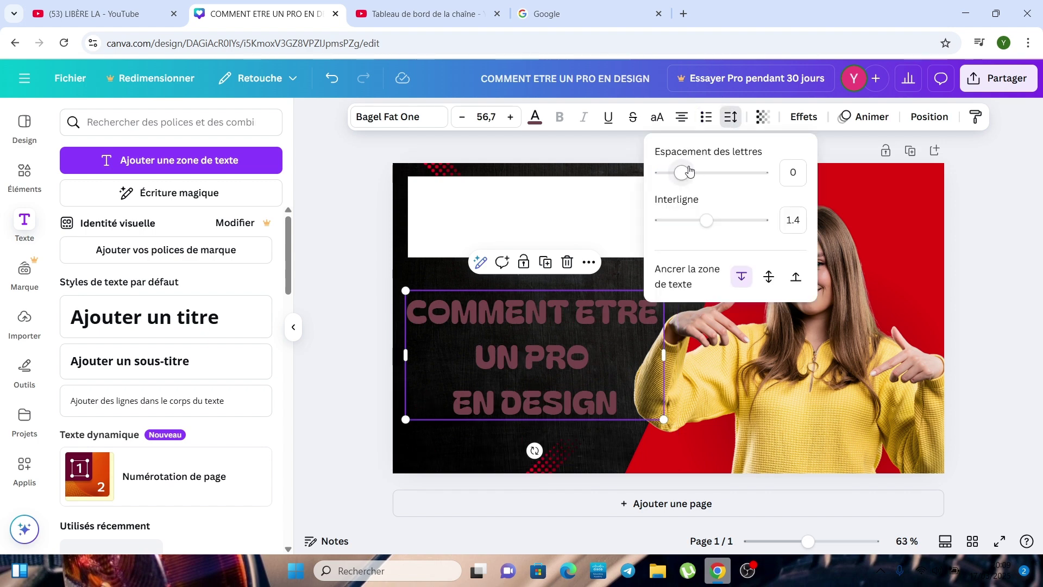
mouse_move(681, 173)
mouse_down()
mouse_move(716, 164)
mouse_move(661, 177)
mouse_move(680, 176)
mouse_up()
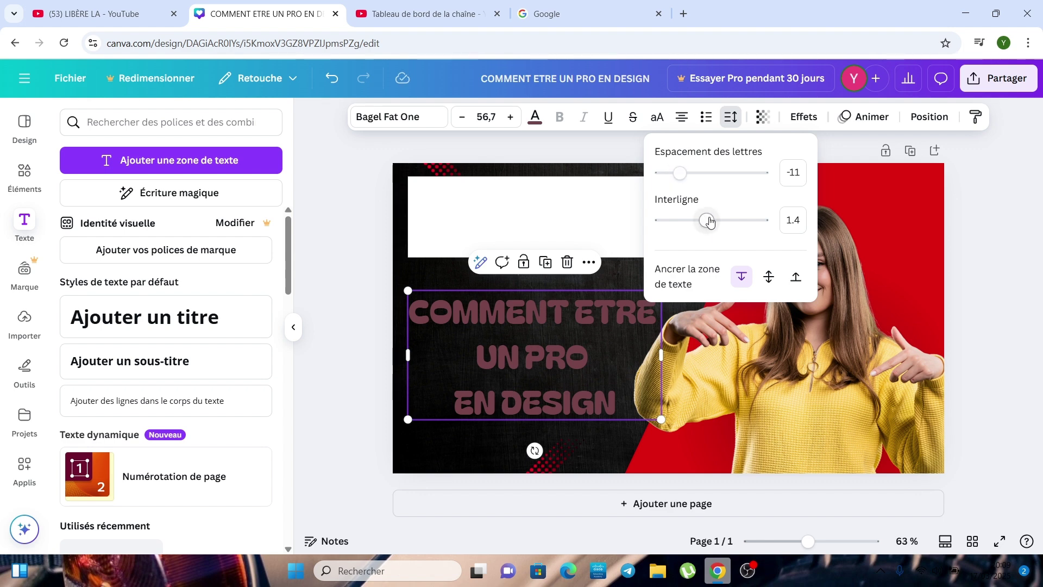
drag(710, 221, 690, 229)
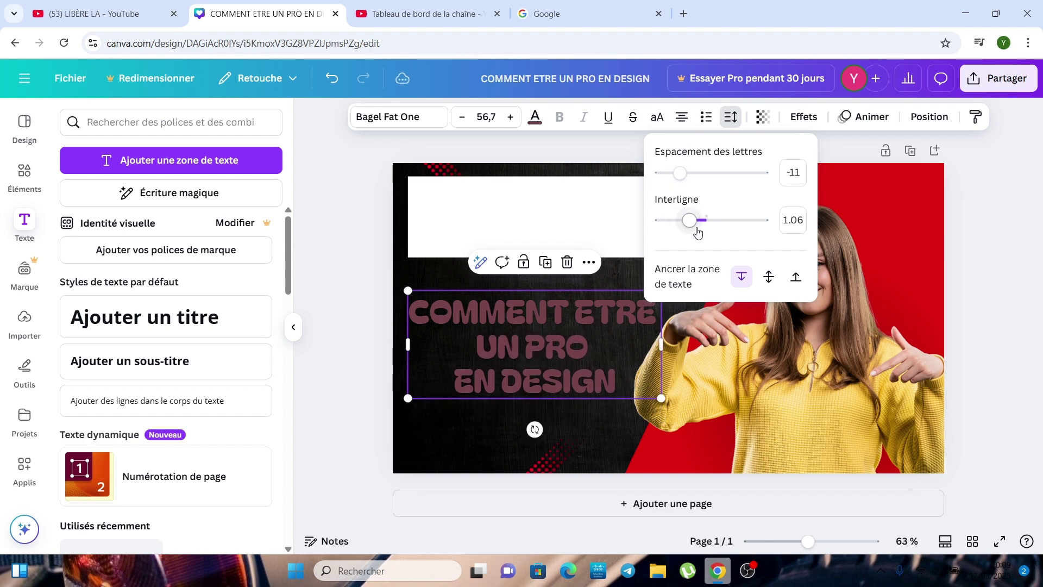
click(377, 249)
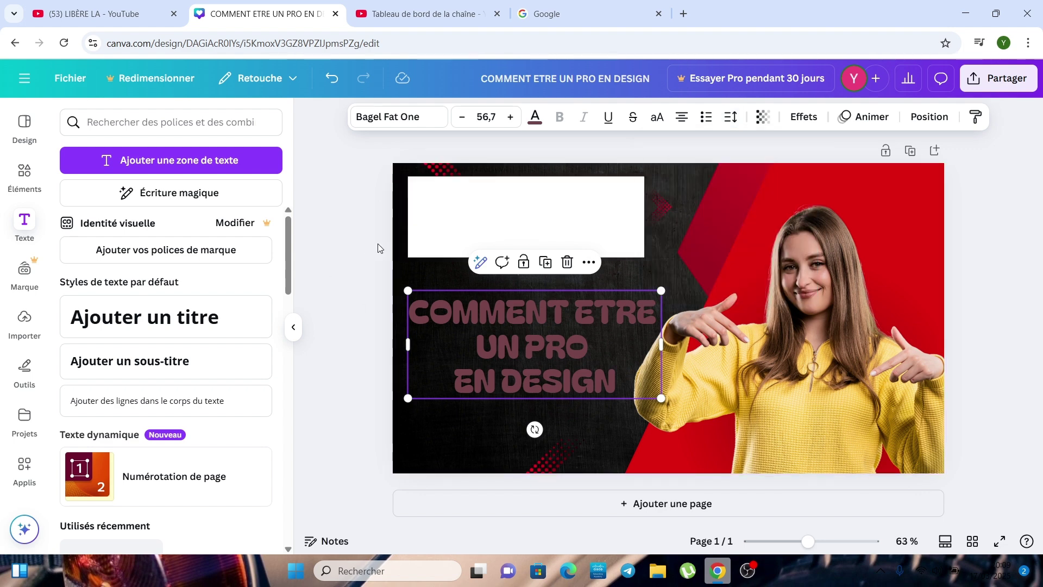
- Try the Ombres effect on the title, and apply the Élévation effect instead with an intensity of 52
click(804, 118)
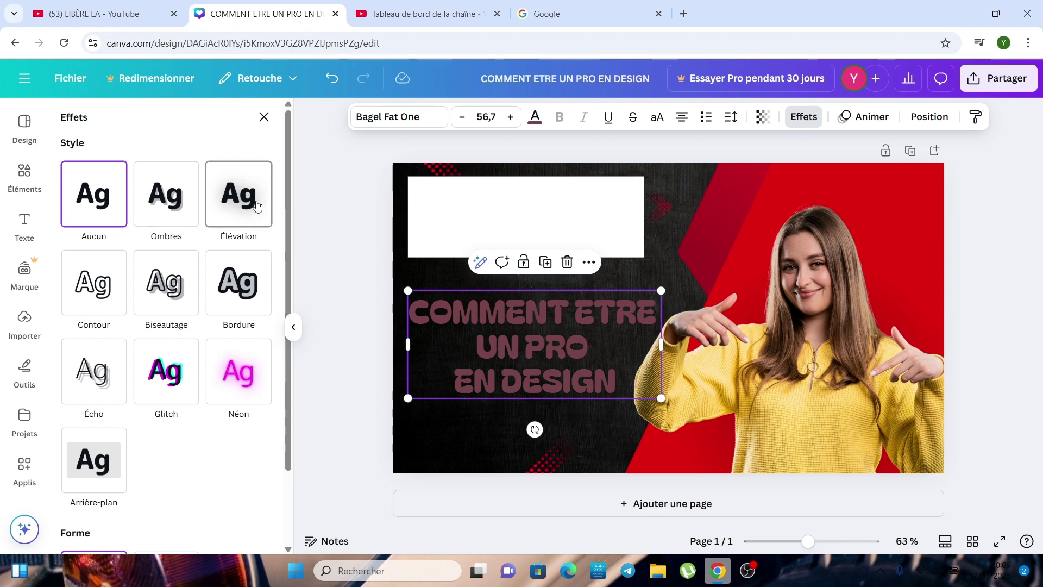
click(170, 206)
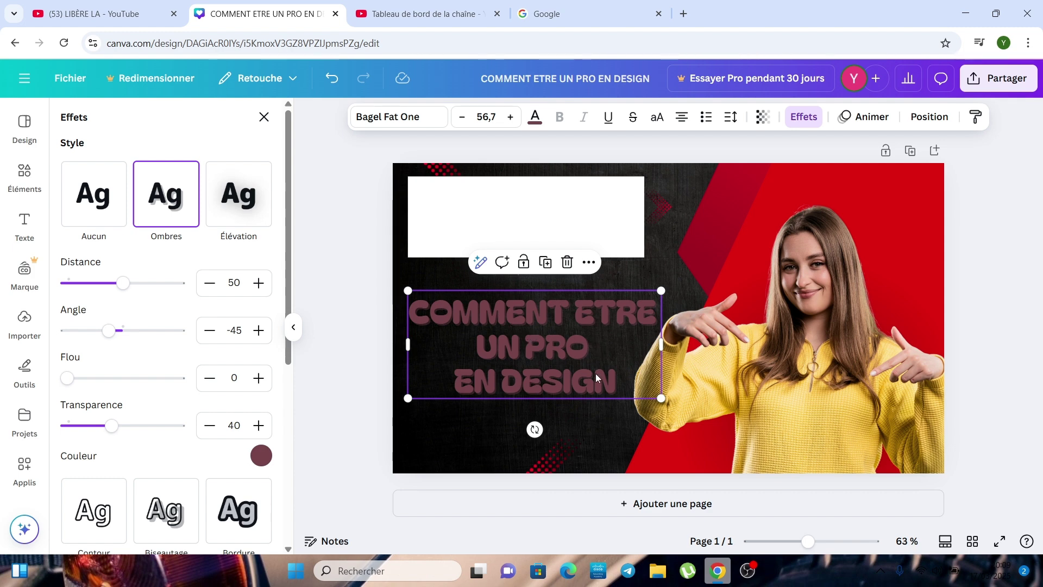
click(243, 203)
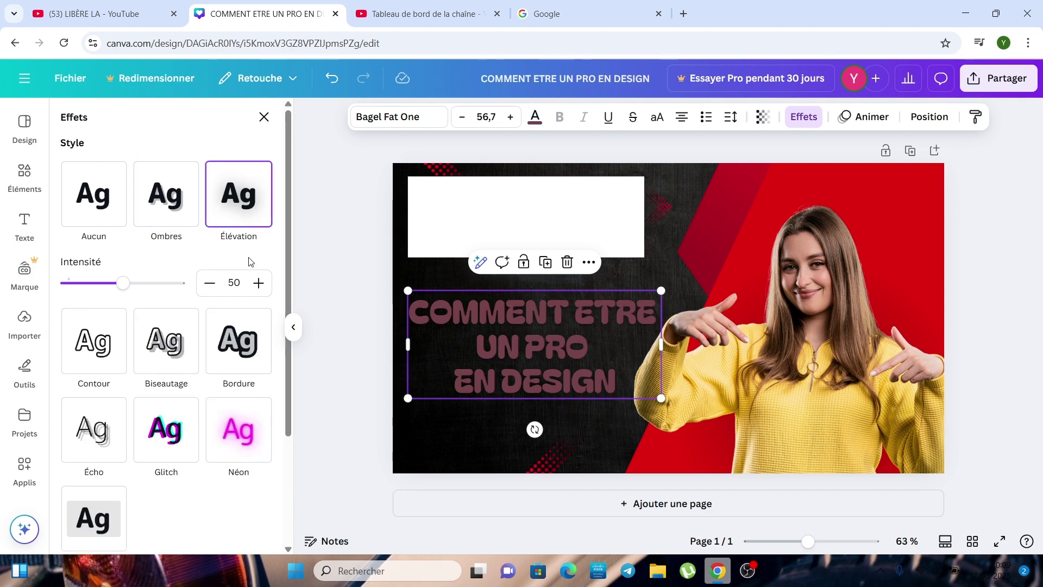
scroll(199, 391, down, 3)
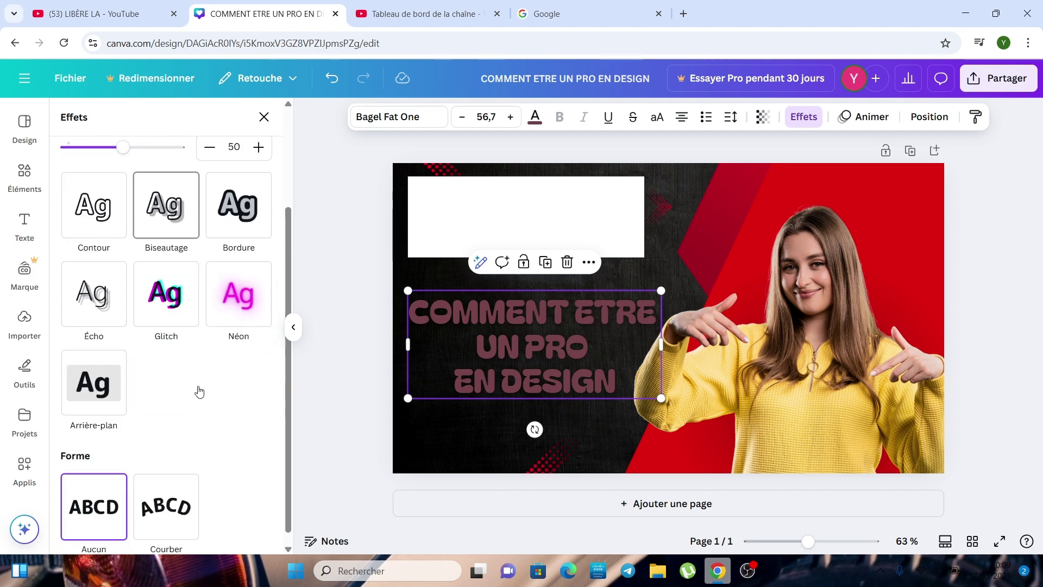
scroll(205, 349, up, 3)
scroll(208, 349, down, 3)
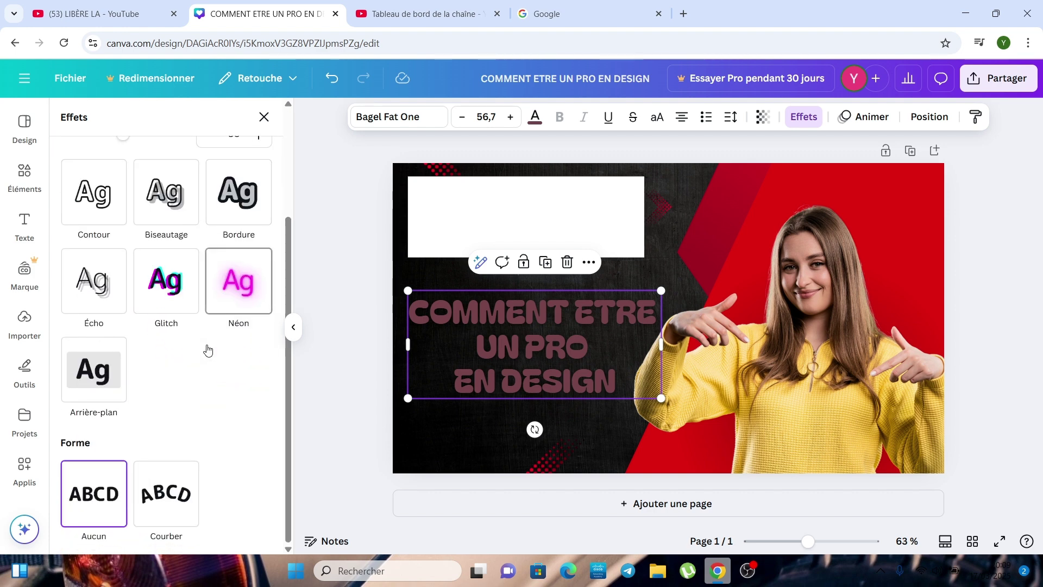
scroll(203, 344, up, 3)
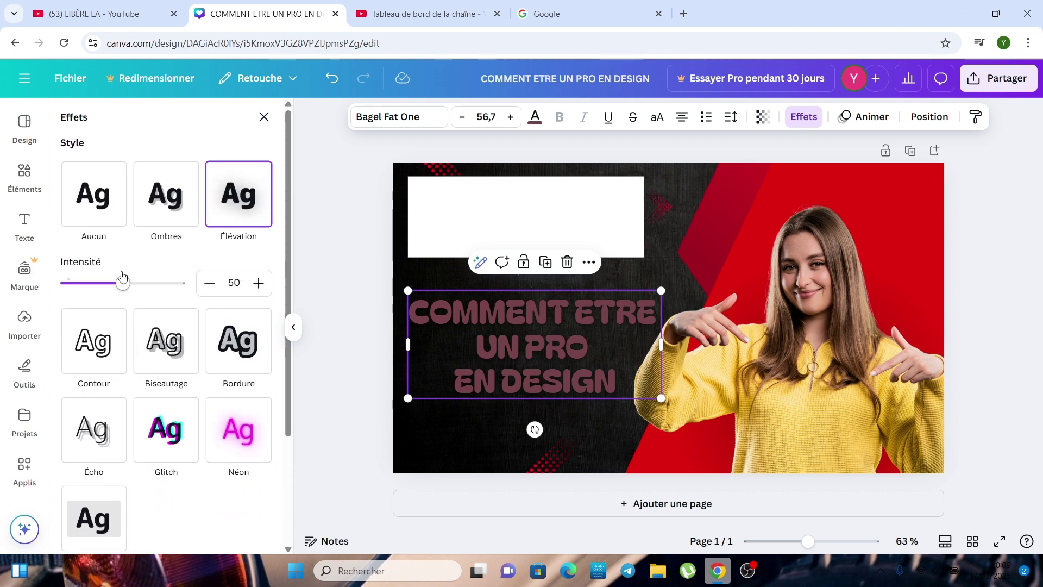
mouse_move(124, 285)
mouse_down()
mouse_move(184, 294)
mouse_move(105, 296)
mouse_move(126, 300)
mouse_up()
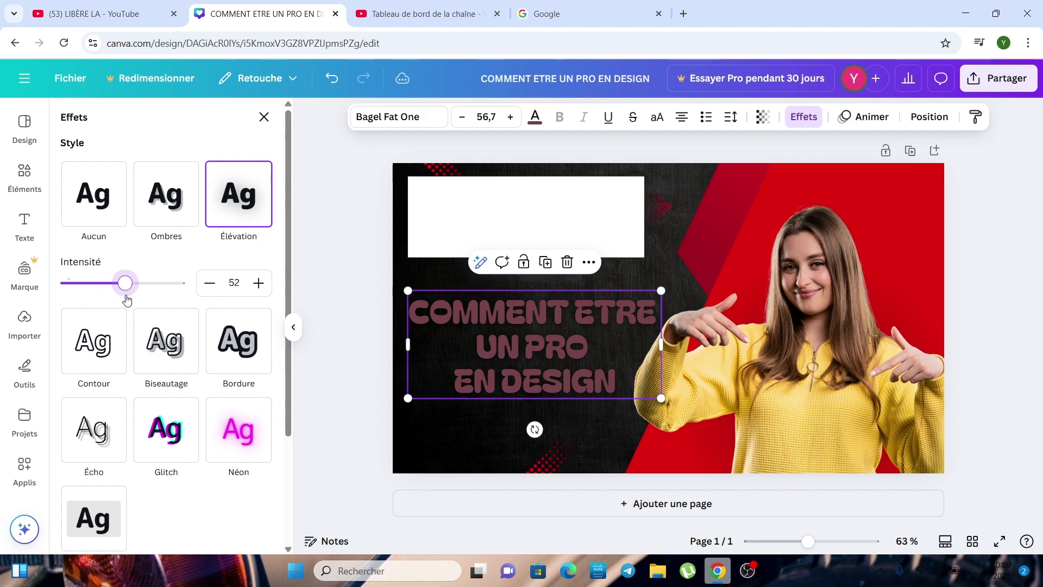
scroll(111, 418, down, 2)
scroll(145, 373, up, 2)
- Browse the text and general animations available for the title and preview Apparition
click(878, 117)
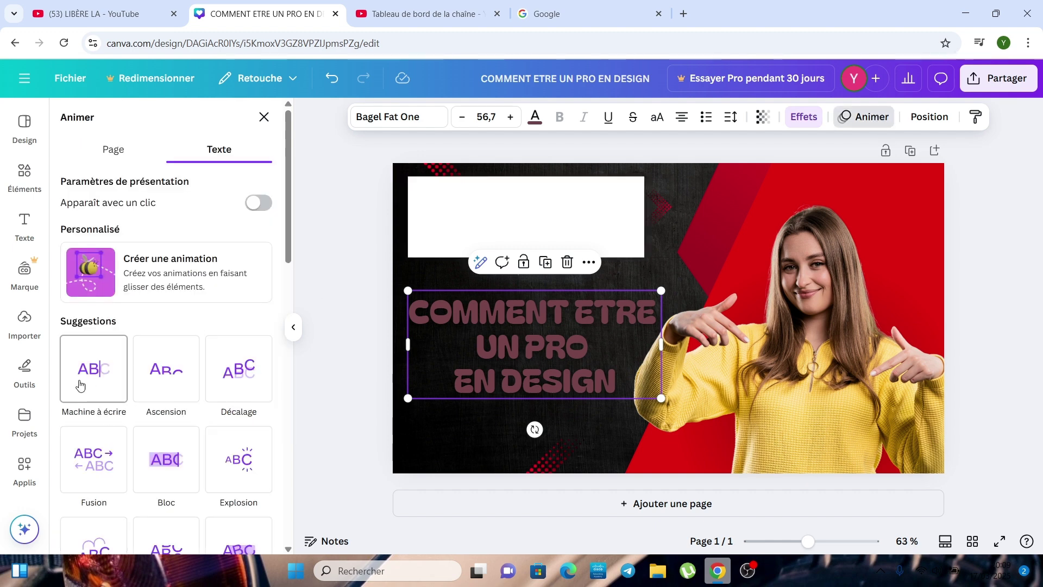
scroll(81, 380, down, 3)
scroll(81, 385, down, 4)
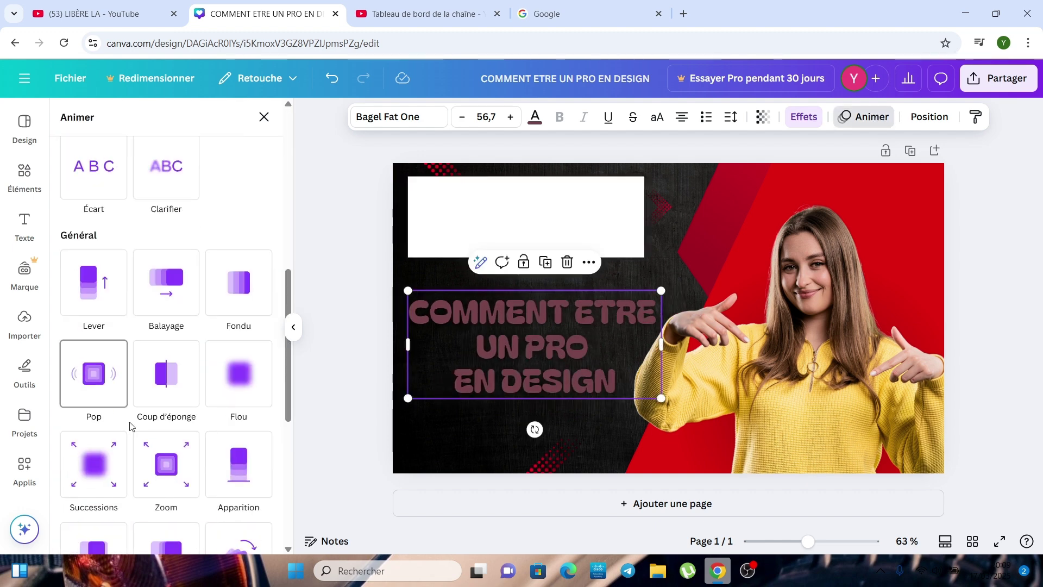
scroll(130, 427, down, 1)
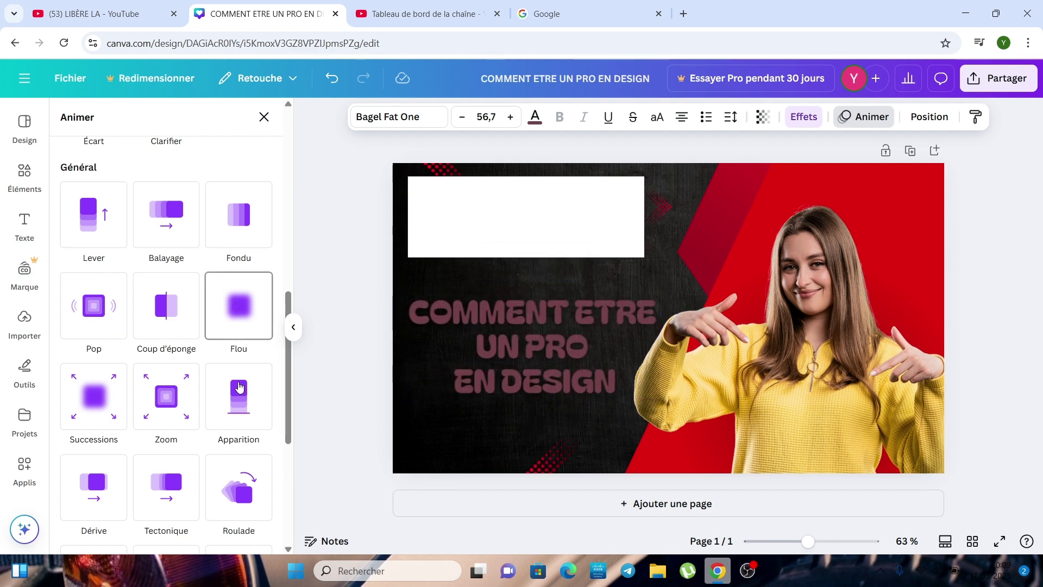
click(239, 389)
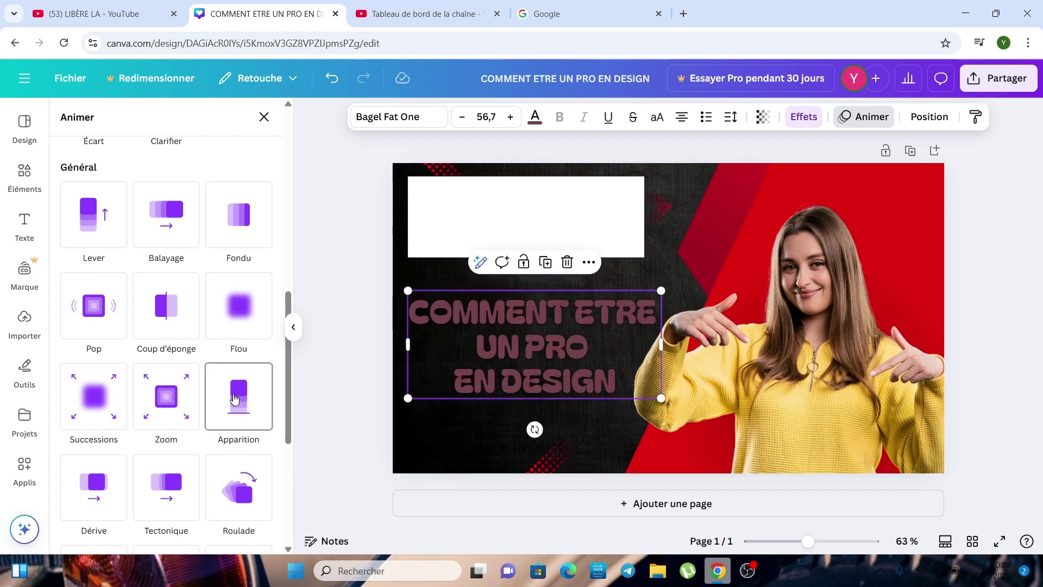
scroll(151, 426, down, 2)
scroll(202, 340, up, 6)
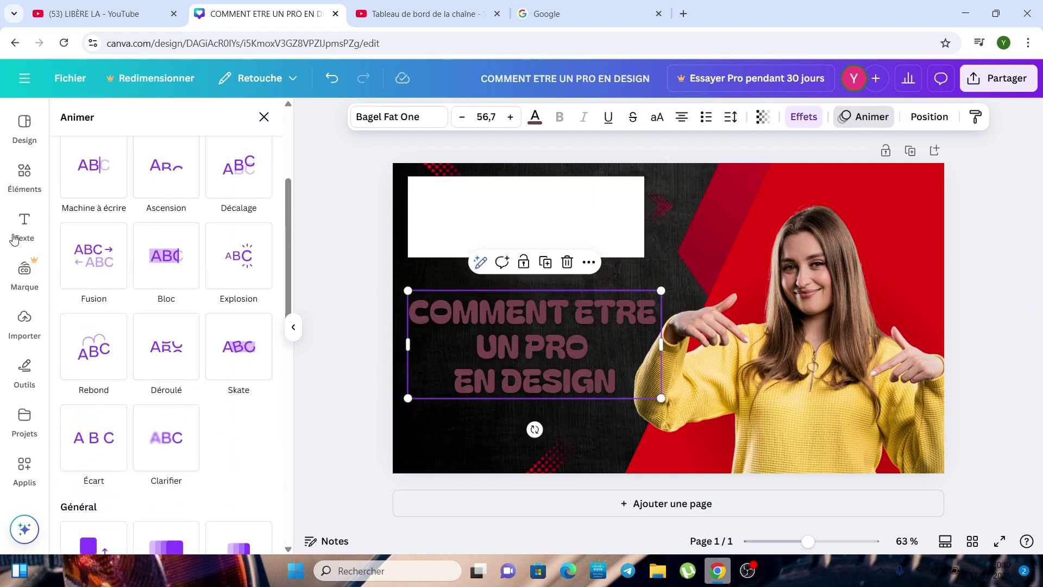
- Show the design's image uploads, and switch to Google to search for "CANVA LOGO PNG"
click(23, 322)
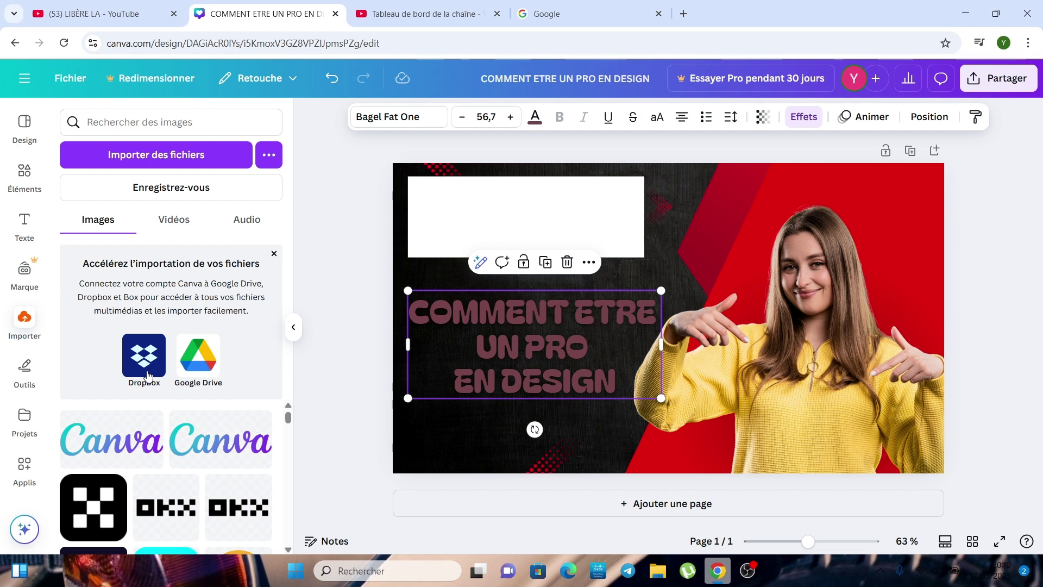
click(546, 12)
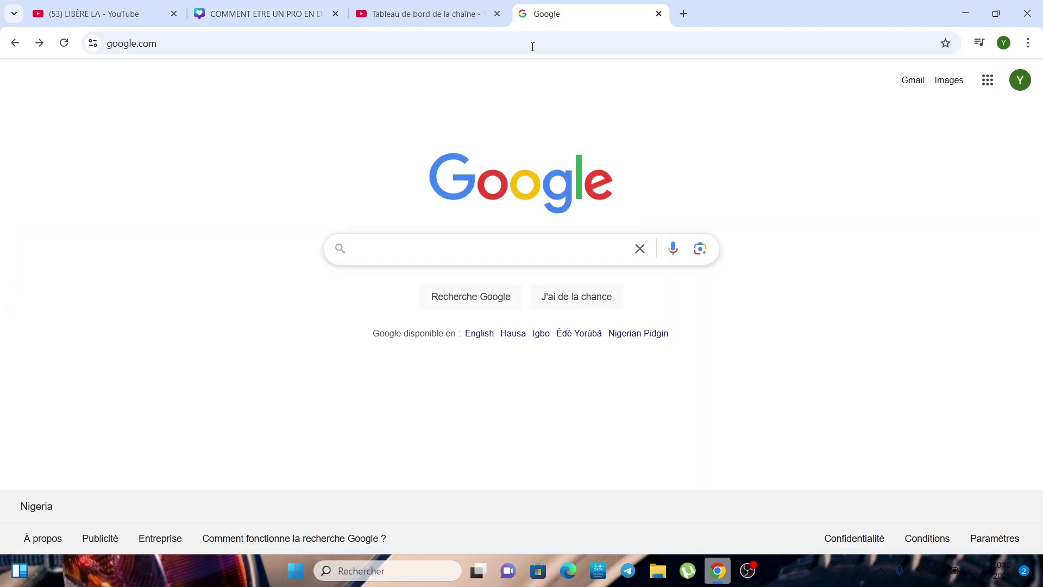
click(491, 258)
text(CANA)
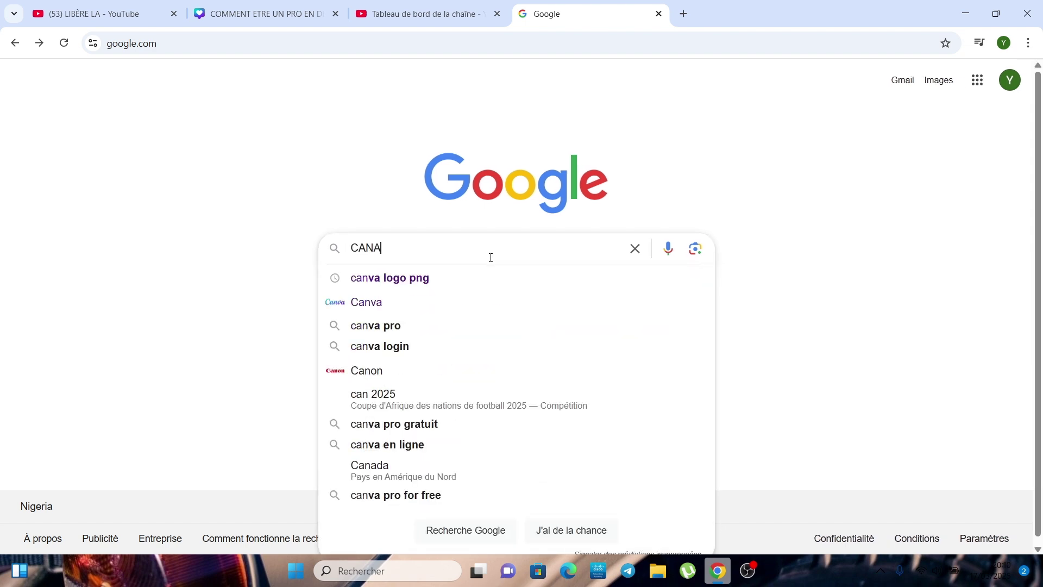
key(BackSpace)
text(VA LOGO Ü)
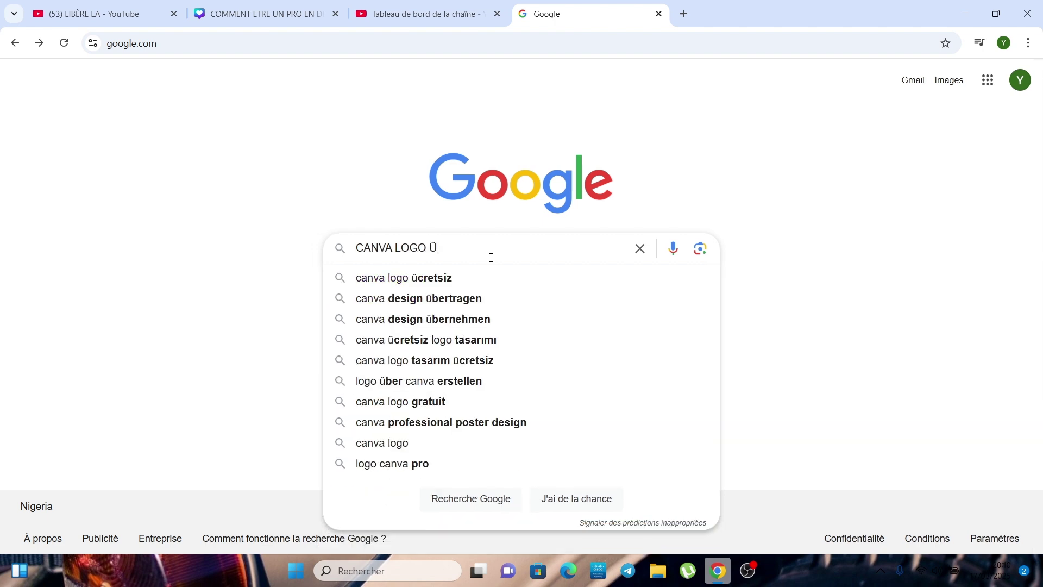
key(BackSpace)
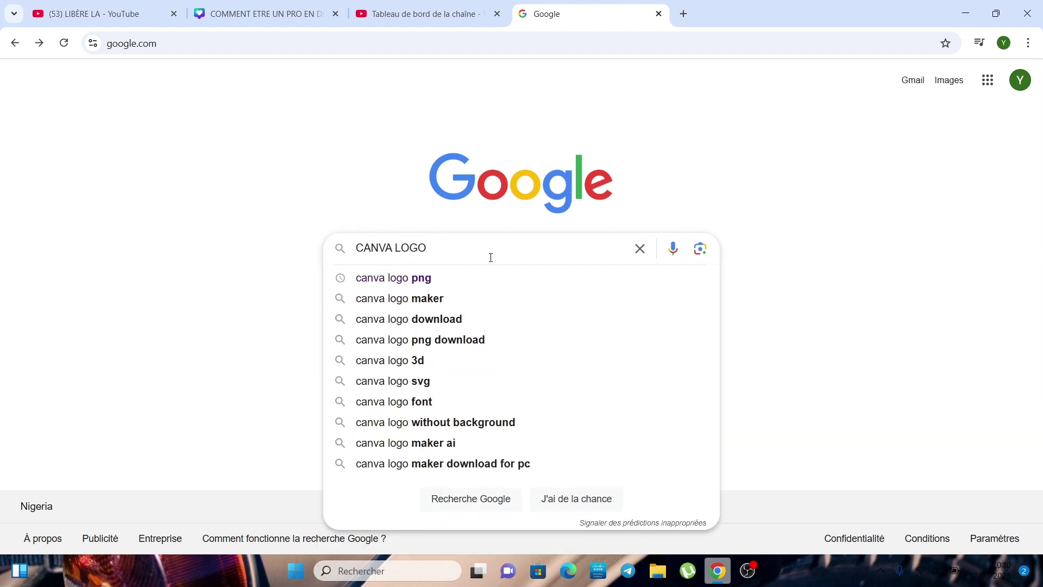
text(PNG)
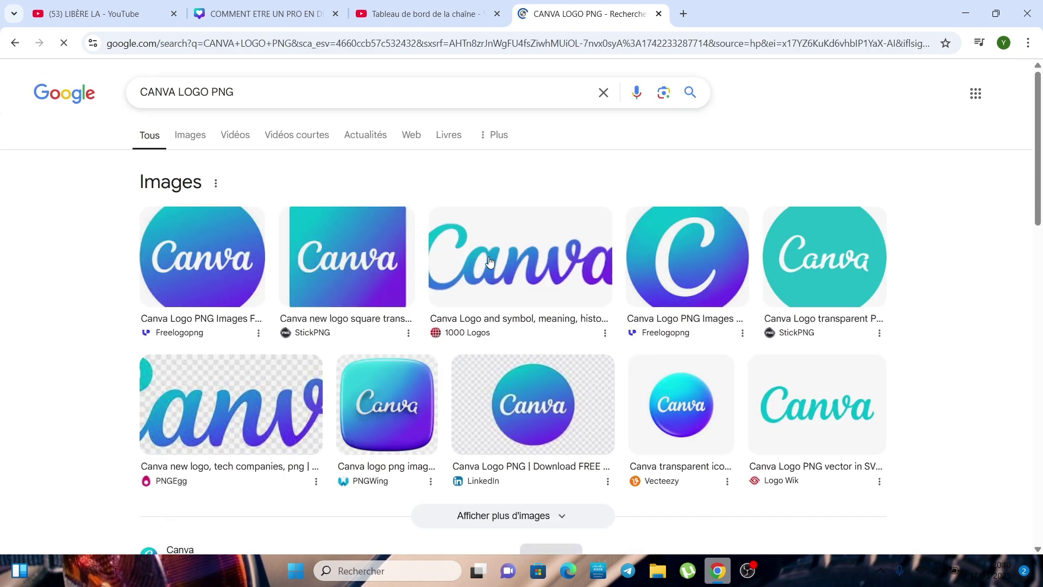
- Find the transparent Canva logo from Logos-world in the image results and import it into the Canva design's uploads
click(195, 148)
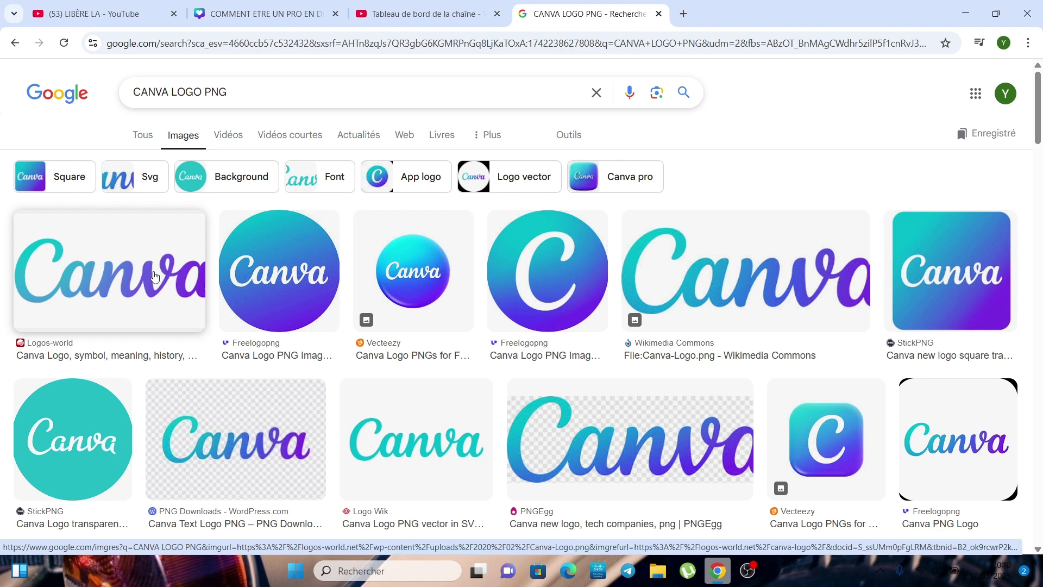
click(155, 277)
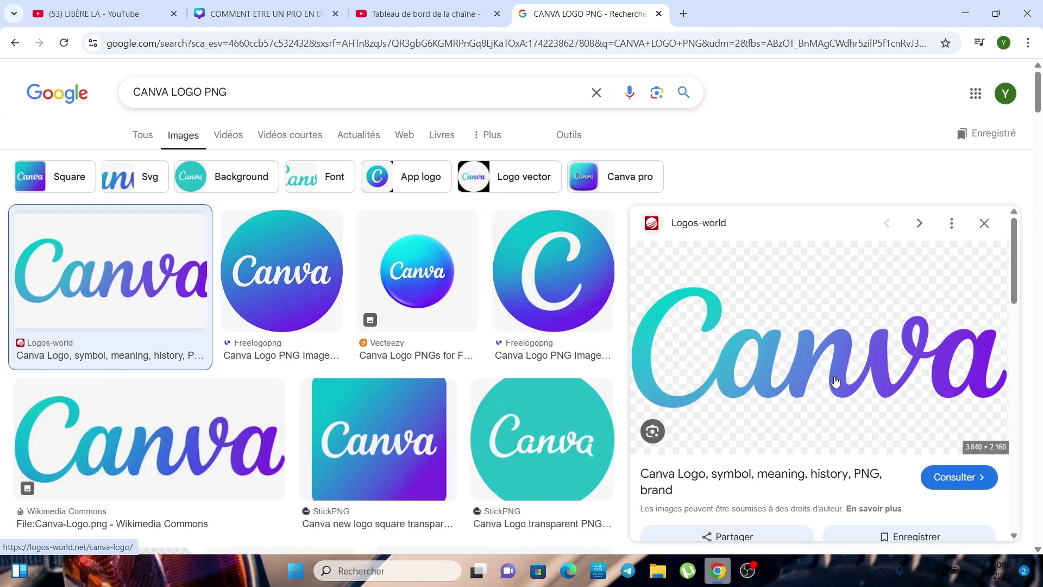
drag(835, 380, 119, 300)
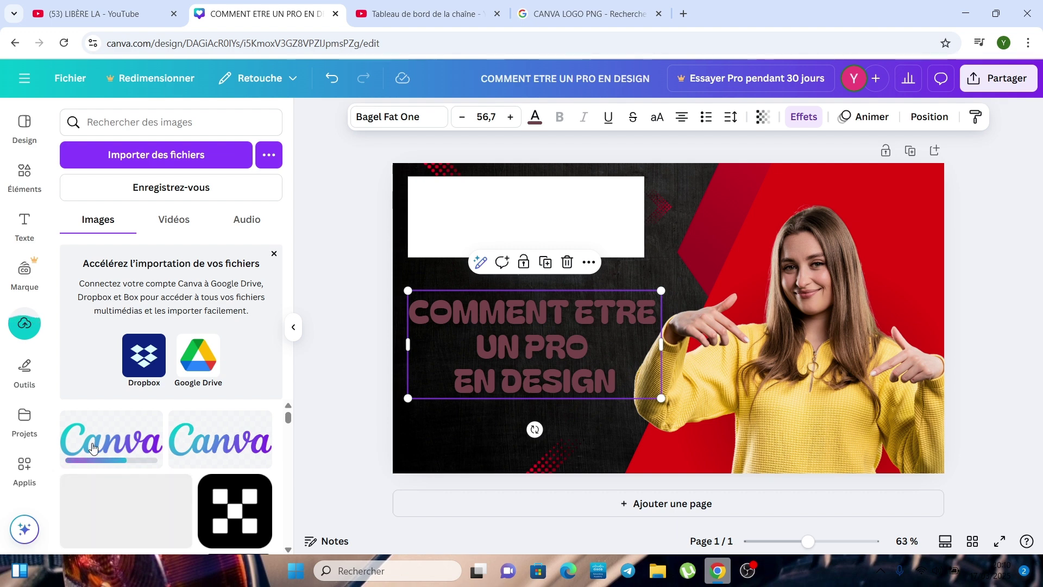
- Place the imported Canva logo over the white rectangle and crop the empty margins above and below the lettering
drag(92, 446, 485, 223)
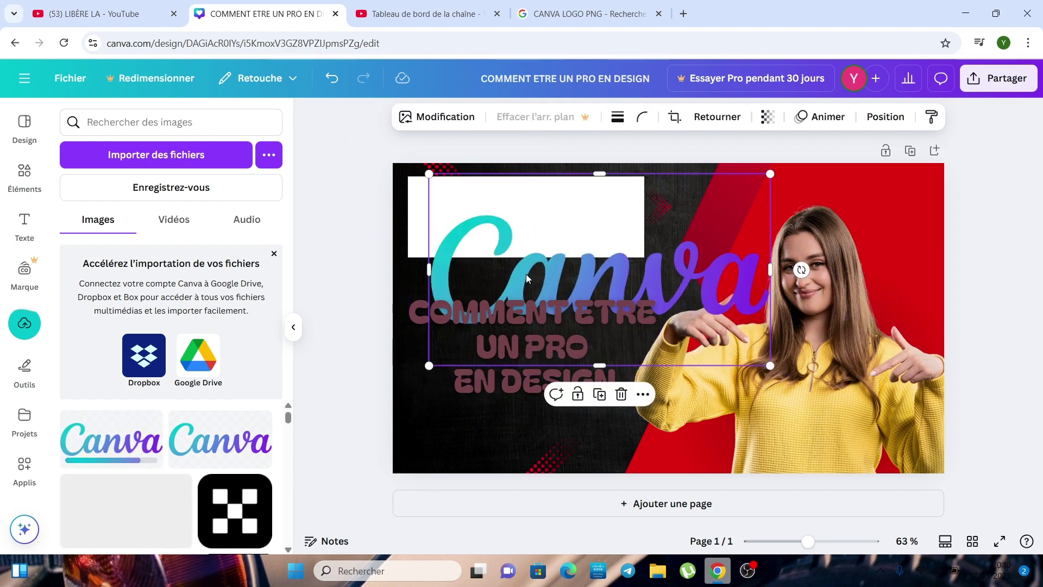
drag(526, 273, 481, 202)
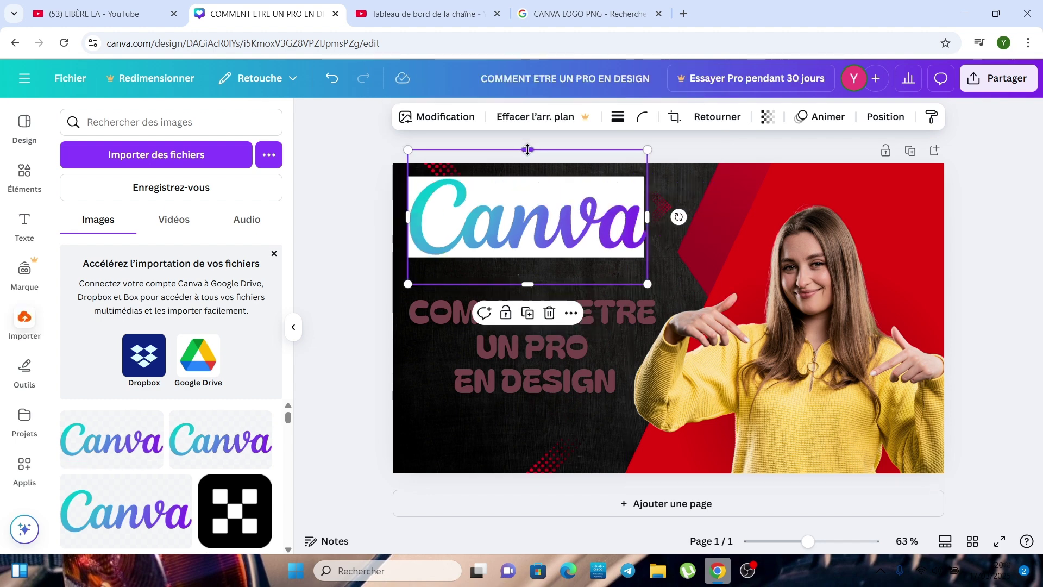
drag(527, 149, 528, 163)
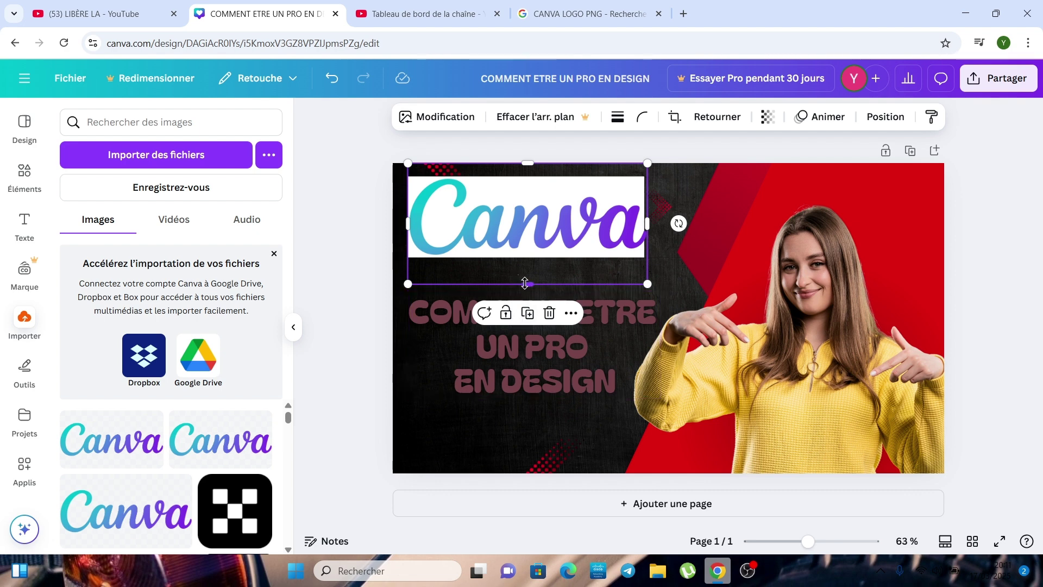
drag(525, 283, 524, 267)
key(Escape)
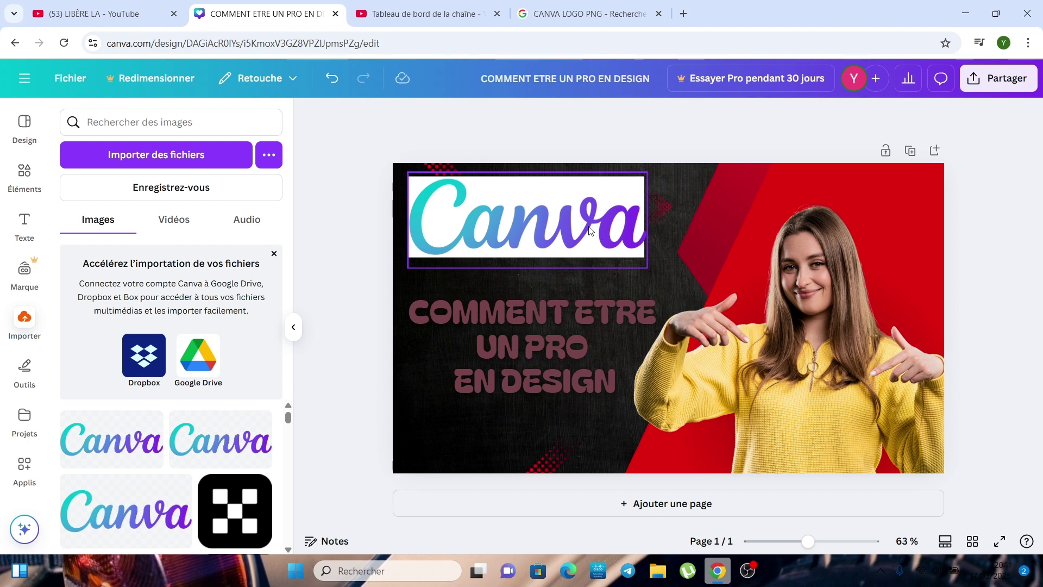
- Scale the Canva logo down slightly and centre it inside the white rectangle
drag(590, 231, 582, 279)
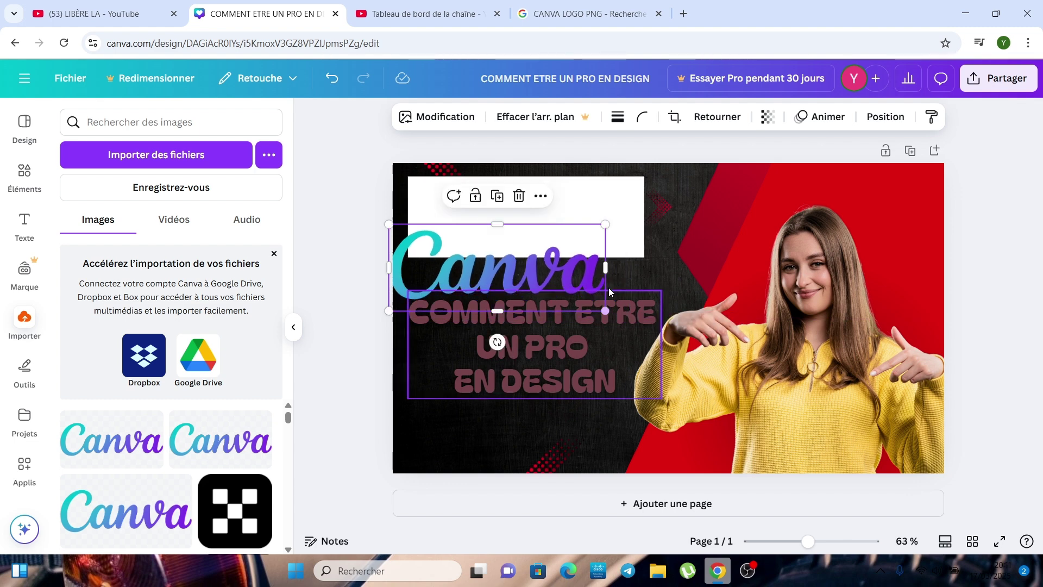
drag(515, 273, 543, 221)
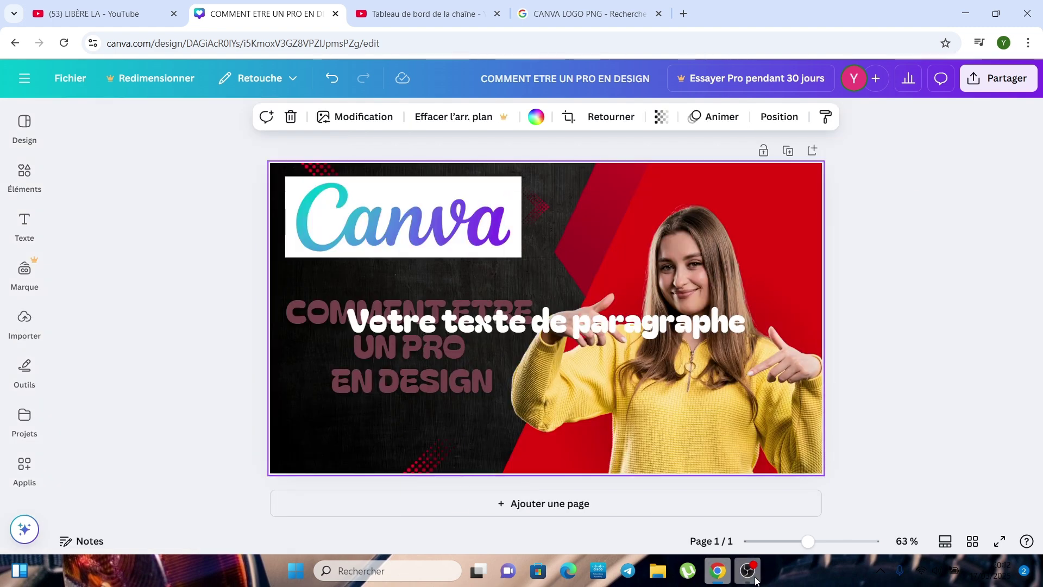
click(754, 576)
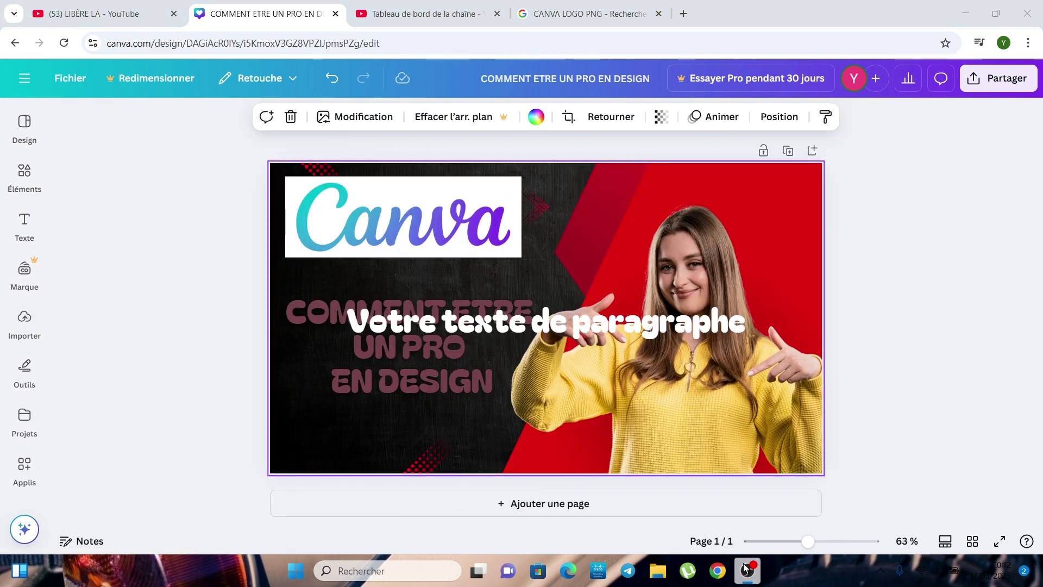